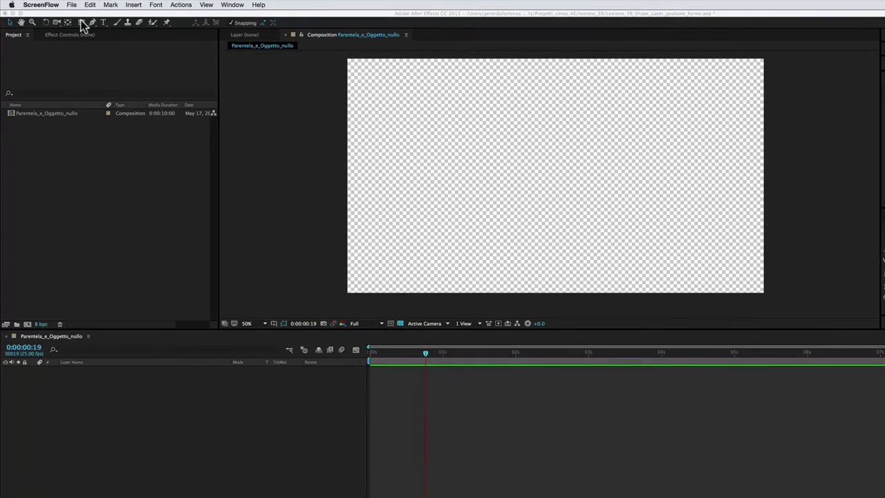
Draw a blue outlined rectangle in the upper-left of the composition with the Rectangle tool
click(81, 23)
click(81, 24)
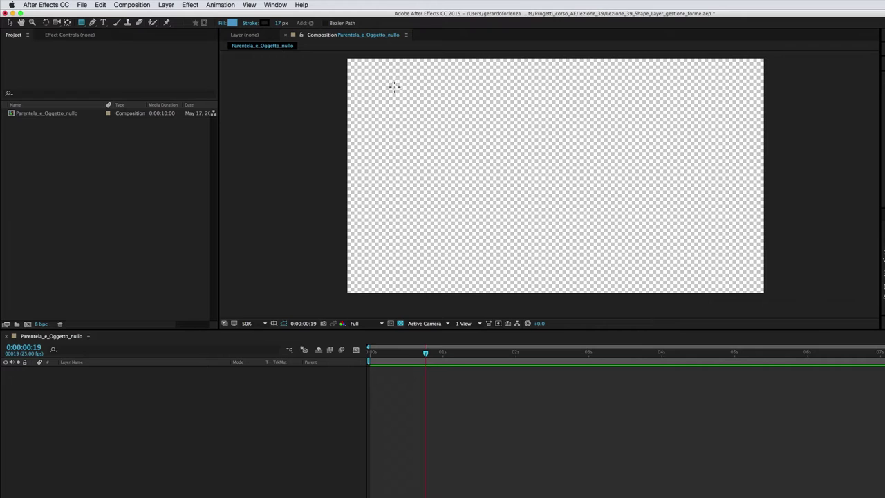
drag(391, 82, 590, 185)
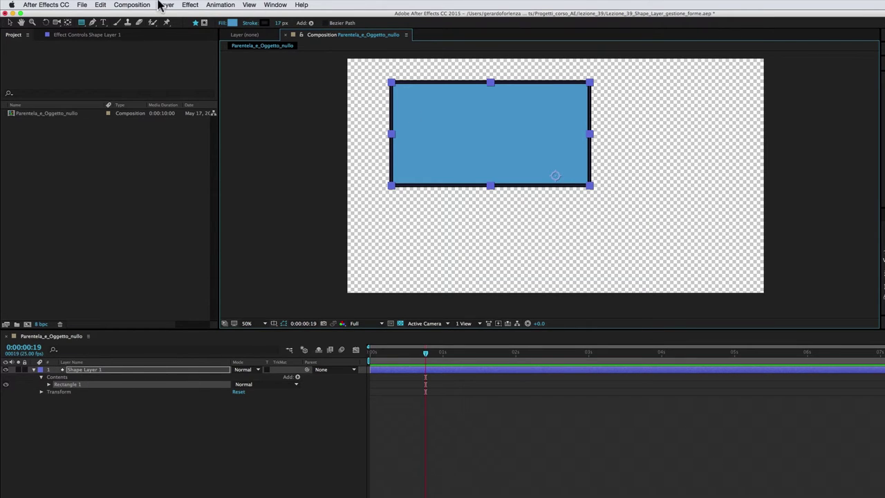
drag(82, 24, 118, 61)
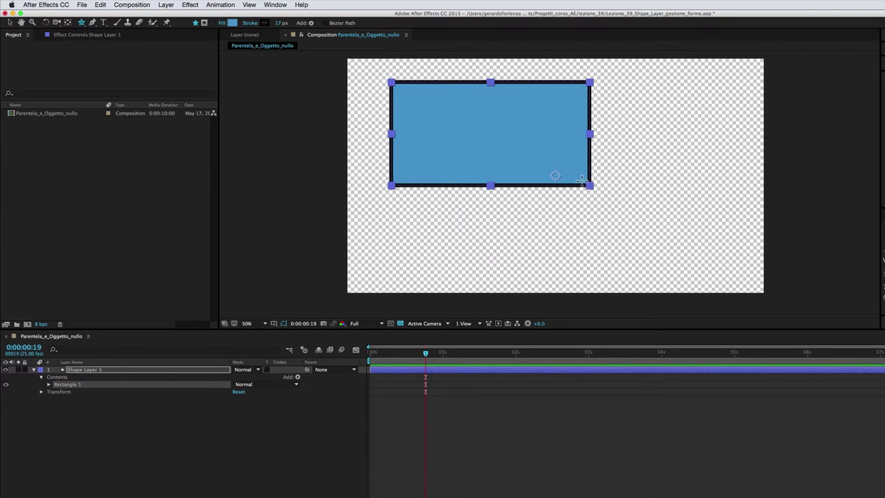
Draw a five-pointed star, Polystar 1, overlapping the rectangle's lower-right corner
mouse_move(581, 181)
mouse_down()
mouse_move(630, 240)
mouse_move(643, 235)
mouse_up()
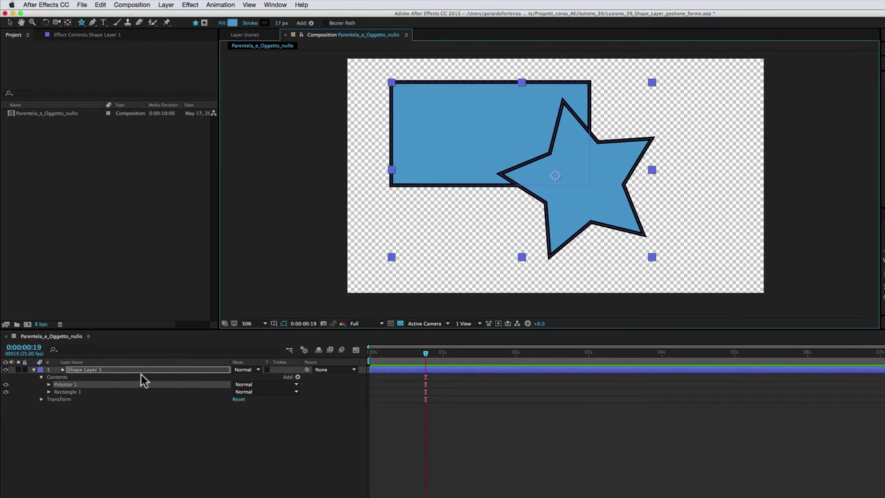
click(10, 22)
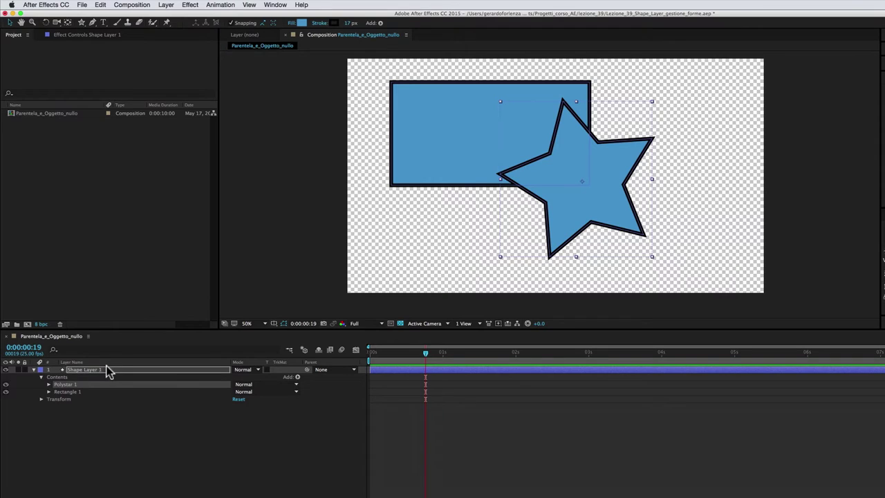
Move and resize Rectangle 1 from its corner, then nudge Polystar 1 slightly
click(69, 392)
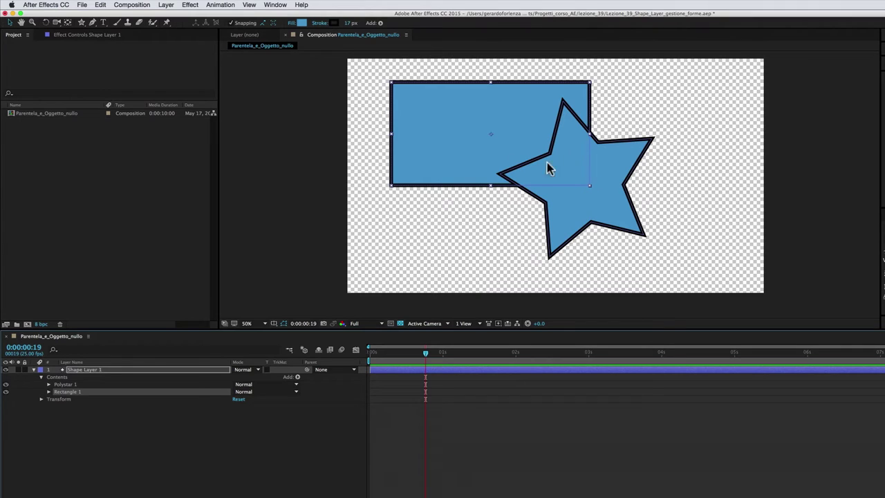
mouse_move(431, 138)
mouse_down()
mouse_move(526, 117)
mouse_move(434, 130)
mouse_up()
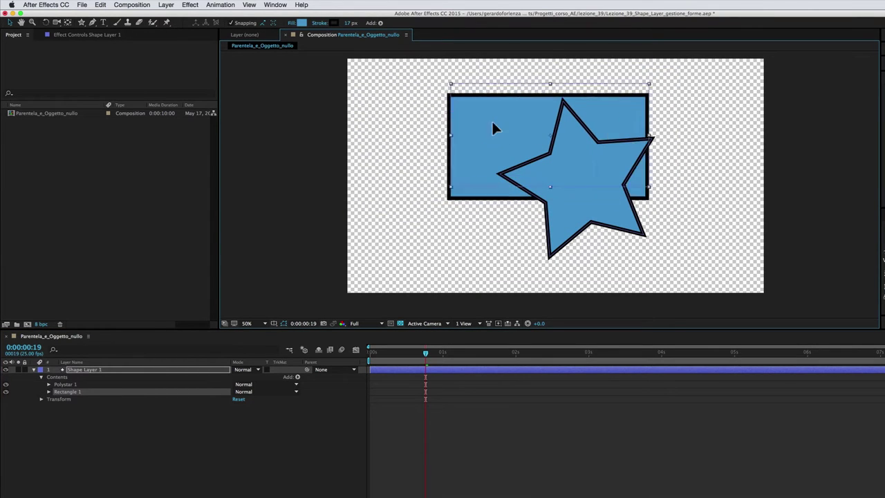
drag(436, 135, 434, 131)
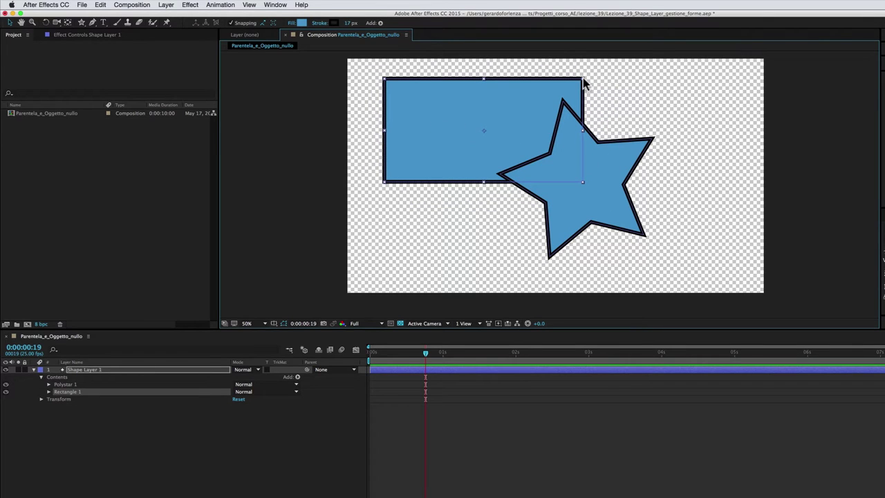
mouse_move(584, 80)
mouse_down()
mouse_move(563, 87)
mouse_move(586, 78)
mouse_up()
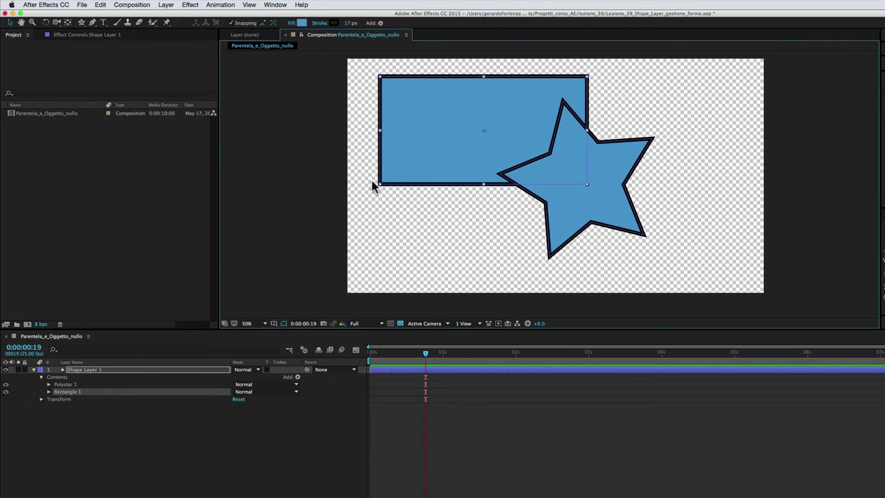
click(64, 385)
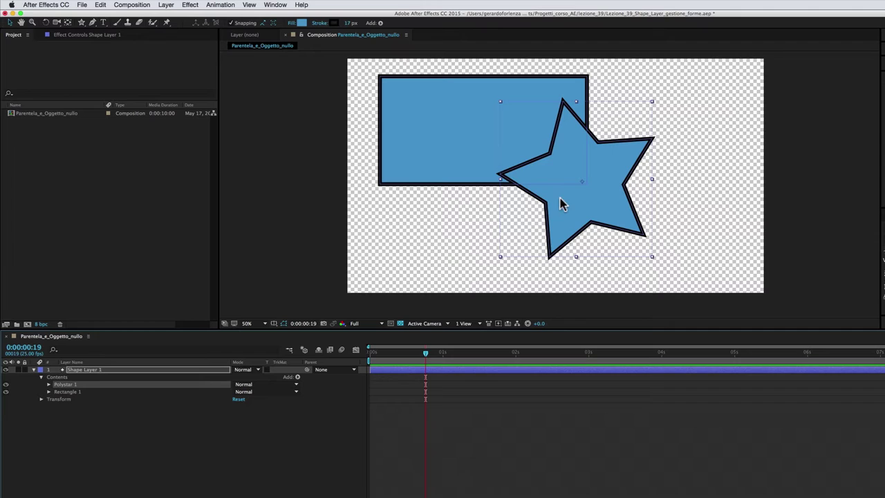
mouse_move(561, 202)
mouse_down()
mouse_move(569, 214)
mouse_move(572, 185)
mouse_up()
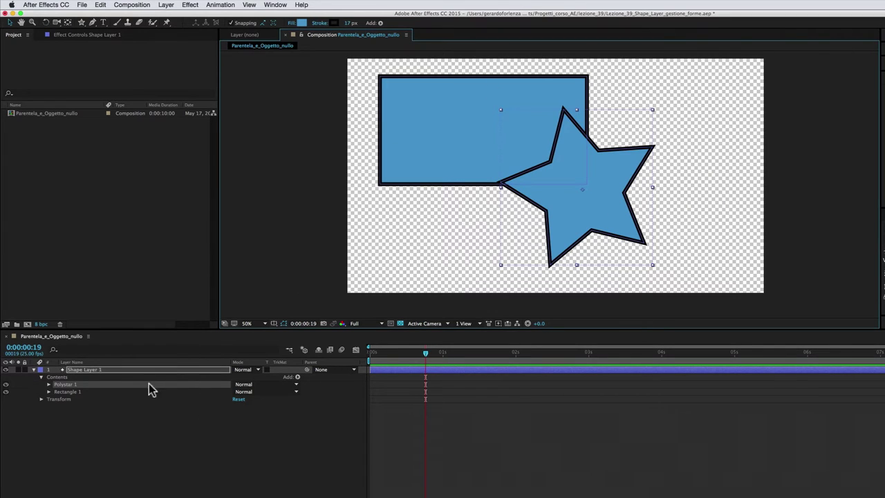
Drag Shape Layer 1 down and right, then scale it slightly smaller from its corner
click(86, 371)
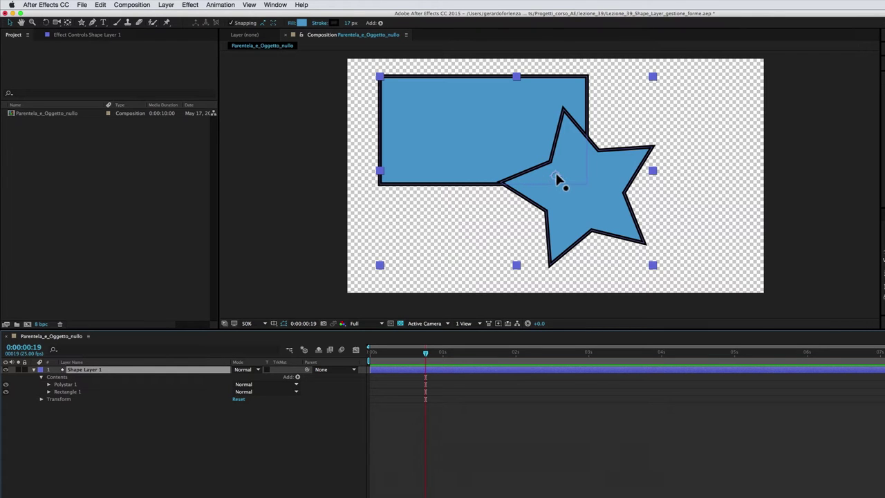
mouse_move(554, 178)
mouse_down()
mouse_move(650, 174)
mouse_move(527, 161)
mouse_up()
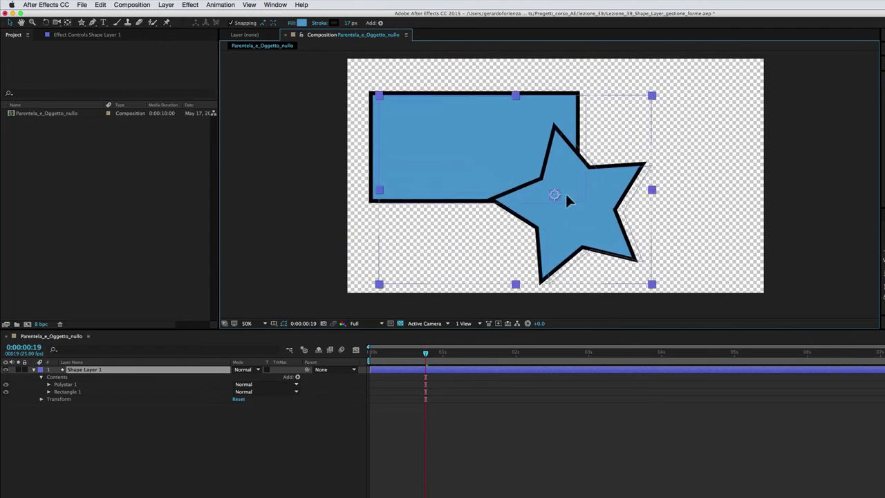
drag(527, 161, 573, 183)
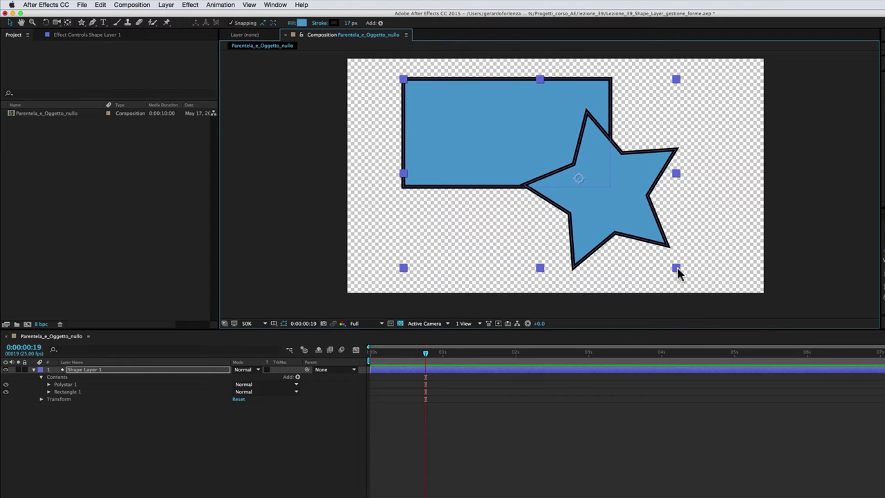
mouse_move(677, 273)
mouse_down()
mouse_move(650, 240)
mouse_move(668, 254)
mouse_up()
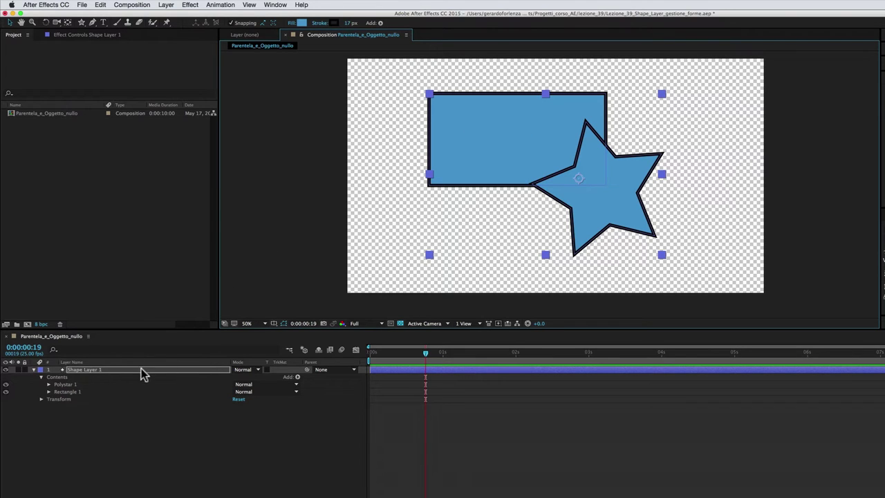
Nudge the star right and down, and the rectangle slightly left and down
click(68, 385)
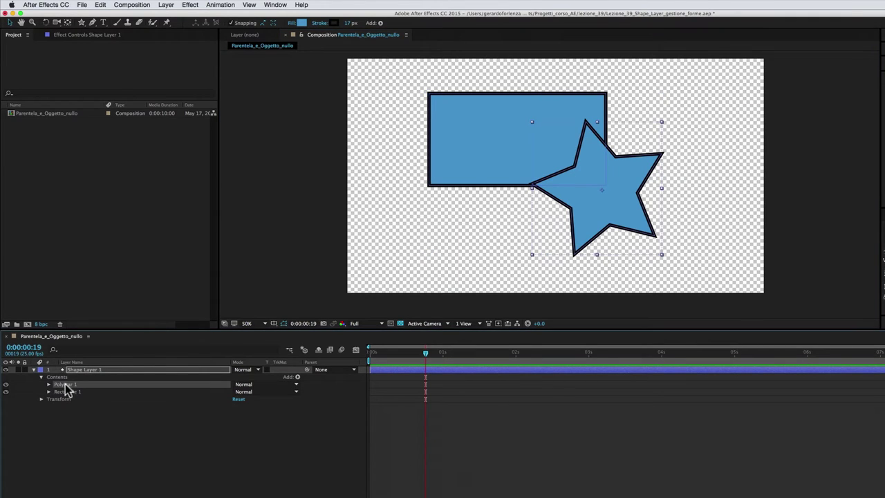
drag(573, 206, 577, 214)
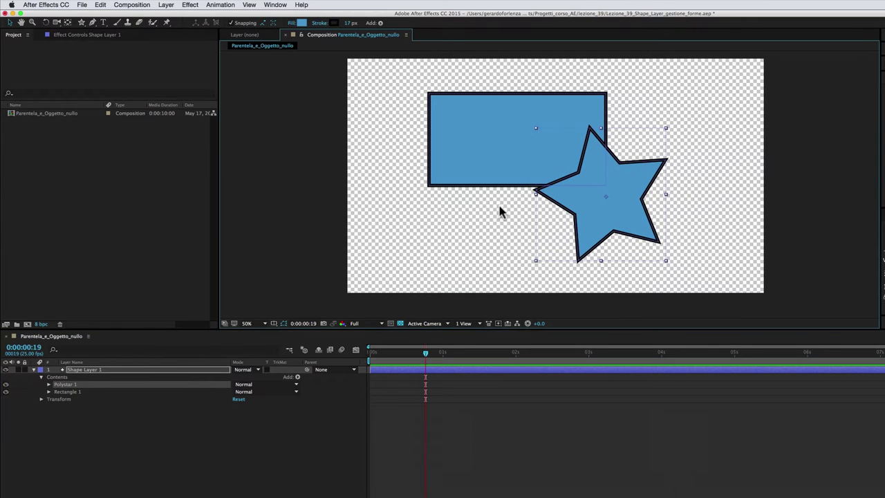
click(72, 391)
drag(497, 156, 492, 163)
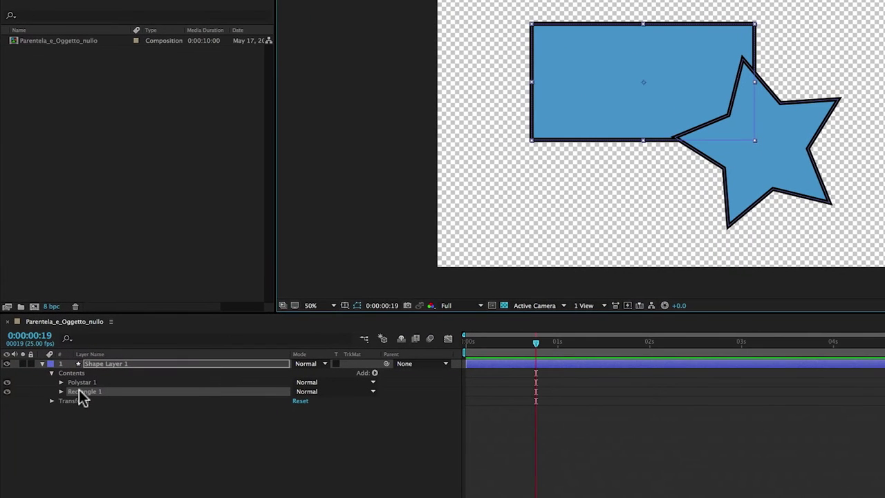
Move Rectangle 1 above Polystar 1 so the rectangle covers the star's corner
click(76, 382)
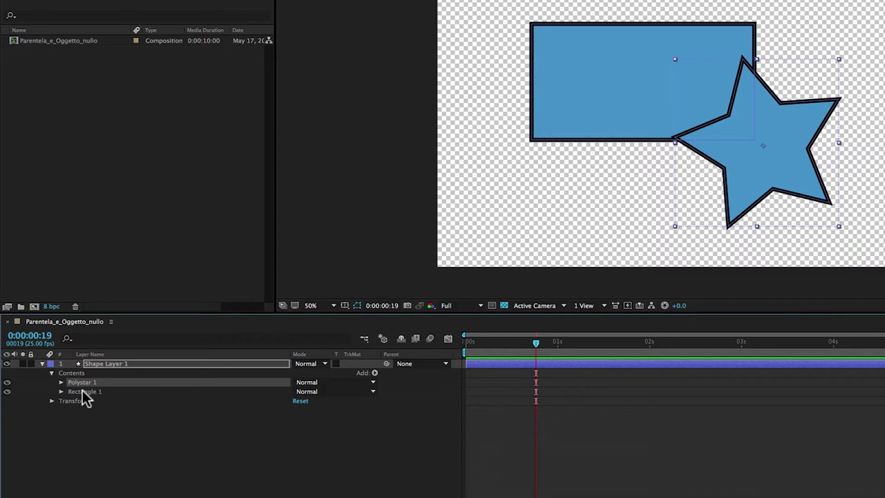
click(82, 391)
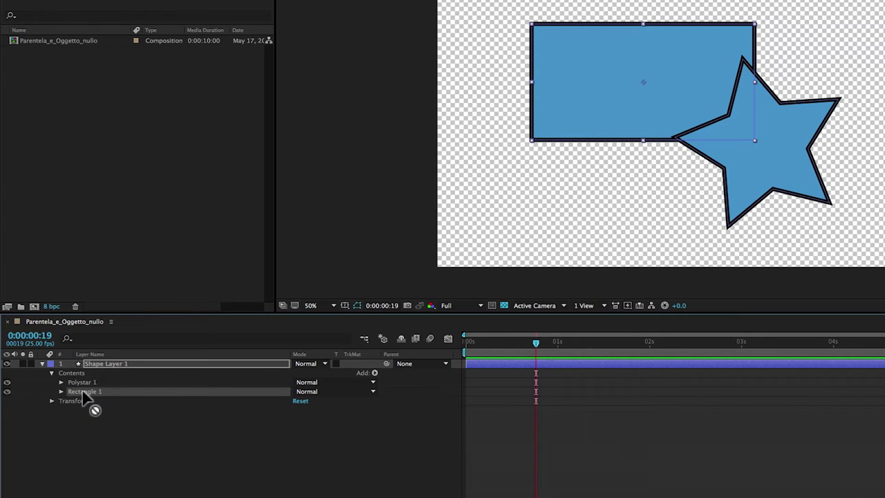
drag(83, 391, 90, 381)
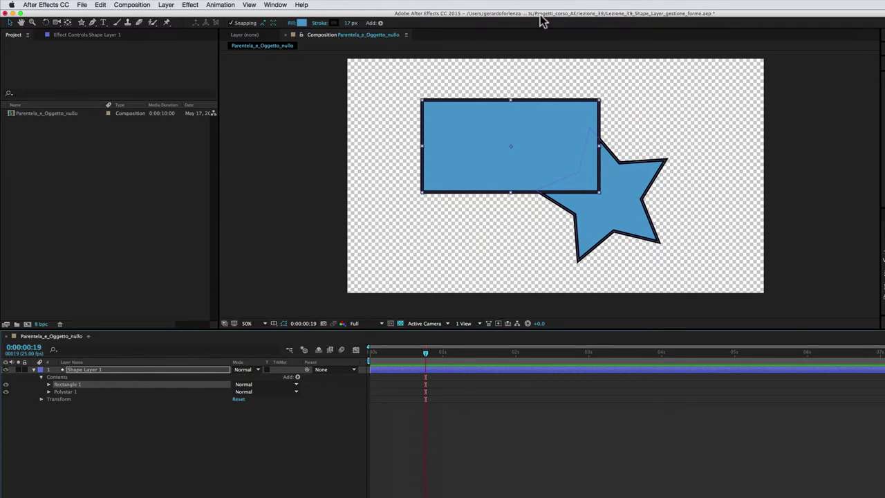
Draw a notched arrow outline with the Pen tool below the rectangle
click(94, 24)
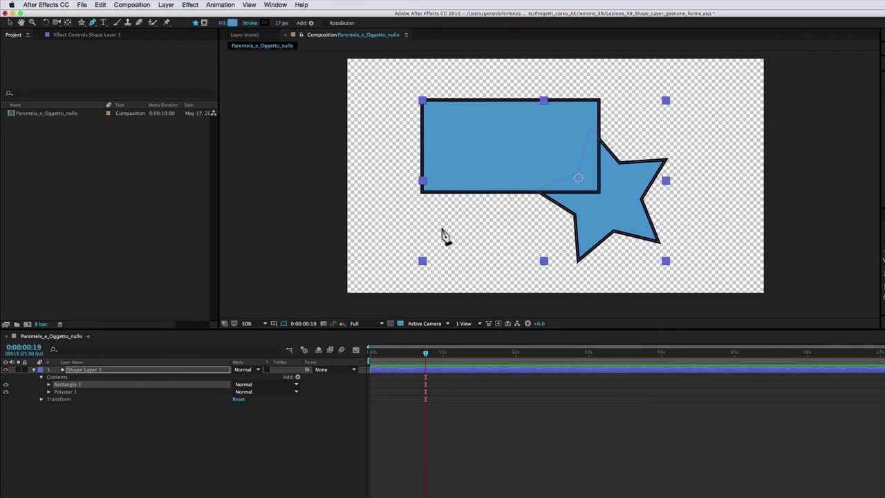
drag(454, 221, 443, 193)
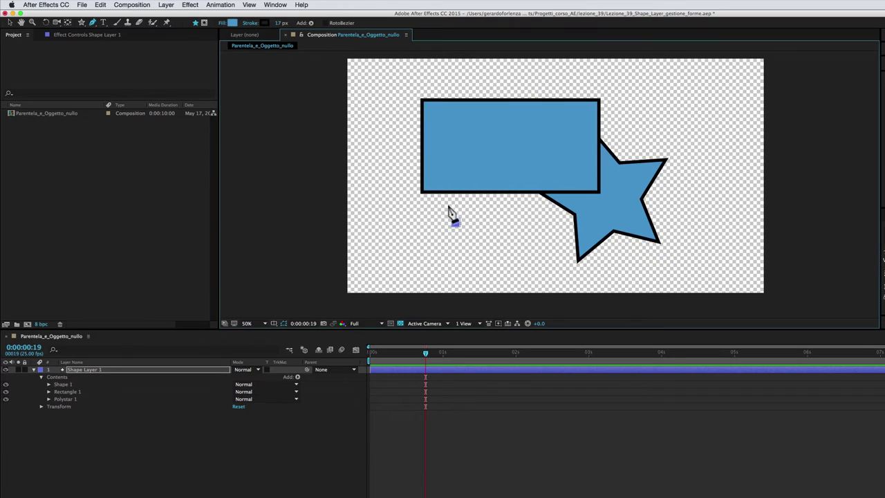
click(522, 219)
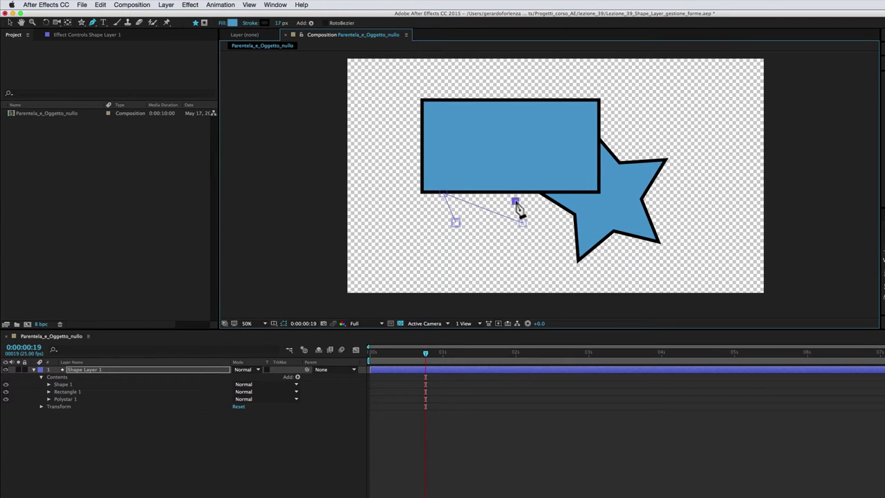
drag(517, 201, 562, 233)
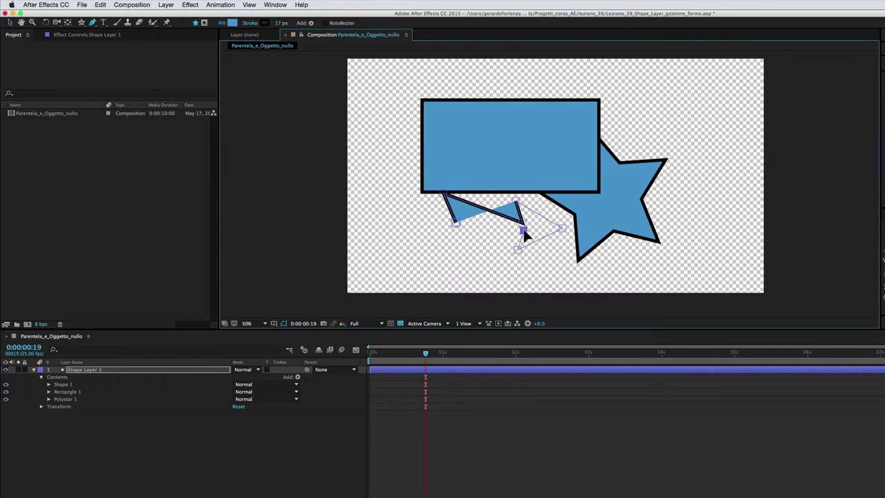
click(442, 247)
click(455, 222)
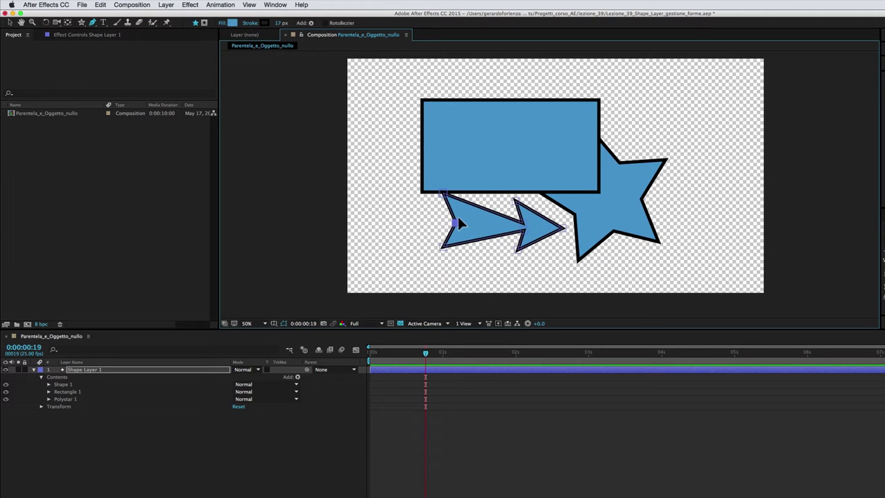
ctrl+click(563, 228)
ctrl+click(520, 230)
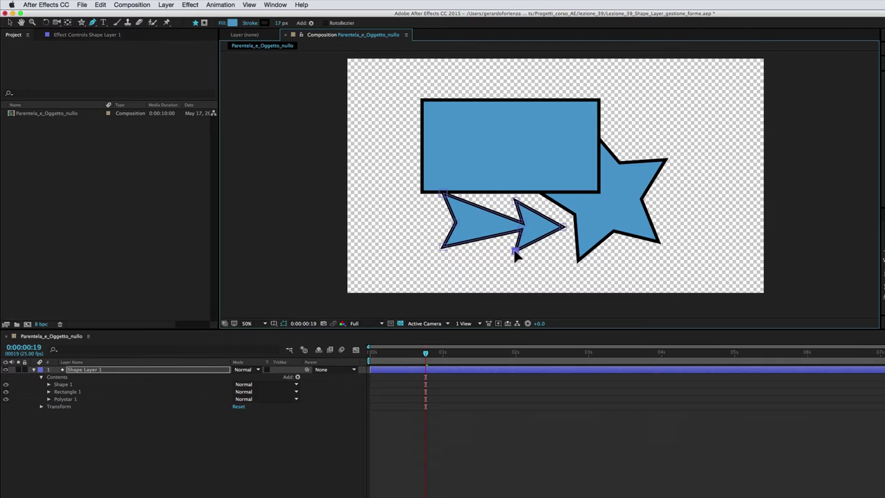
ctrl+click(515, 204)
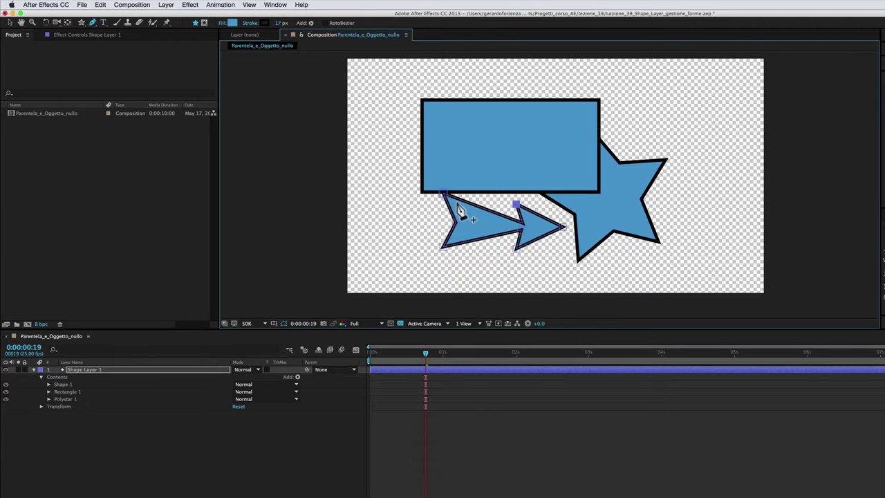
ctrl+click(438, 200)
ctrl+click(440, 246)
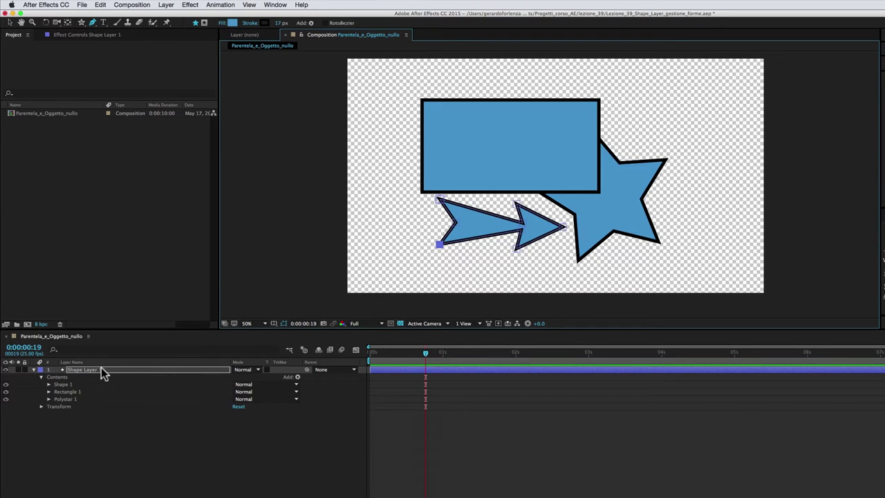
Select Shape 1 and shift the arrow slightly left below the rectangle
key(v)
click(67, 384)
mouse_move(496, 235)
mouse_down()
mouse_move(523, 180)
mouse_move(483, 235)
mouse_up()
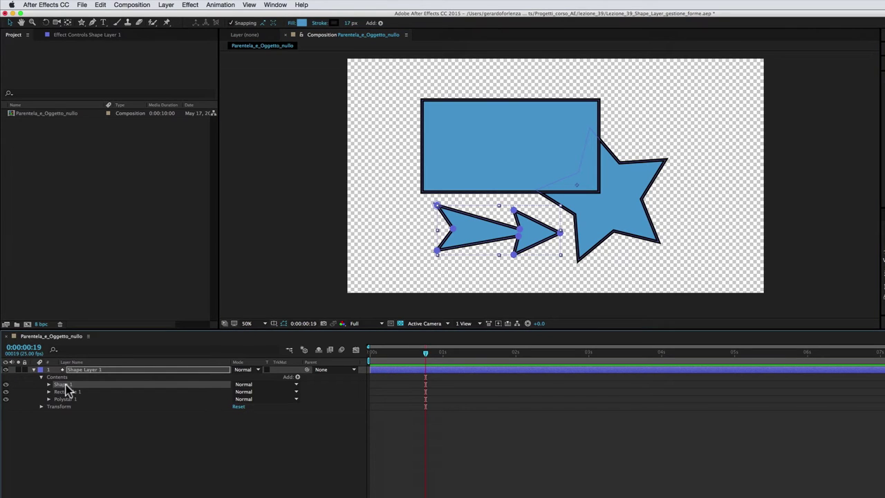
Rename Shape 1 to freccia, Rectangle 1 to rettangolo and Polystar 1 to stella
key(Return)
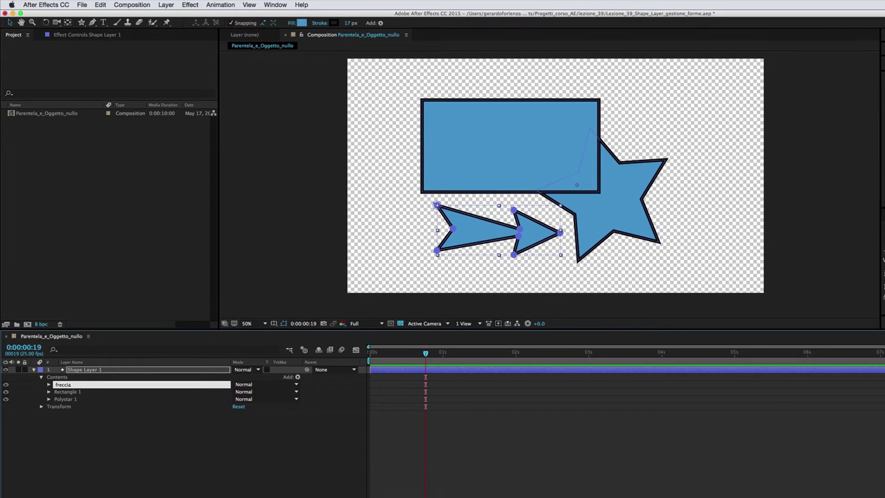
key(Return)
click(68, 392)
key(Return)
text(ret)
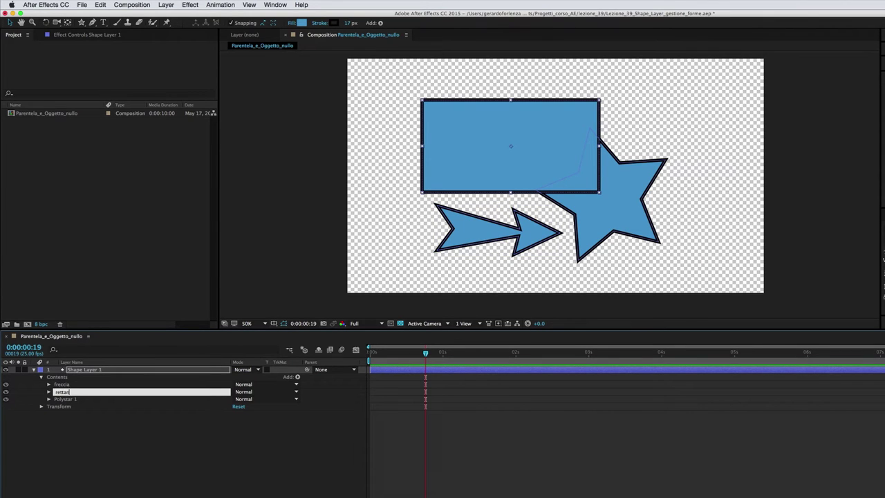
click(64, 399)
key(Return)
text(stella)
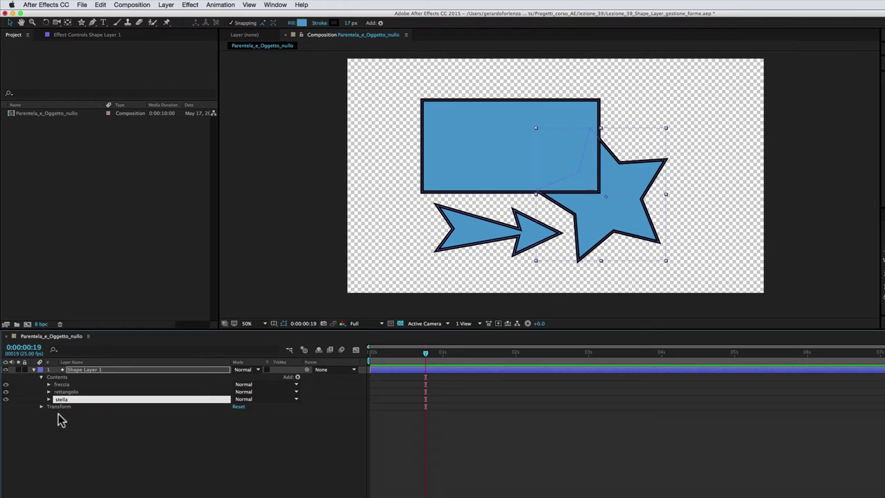
click(60, 420)
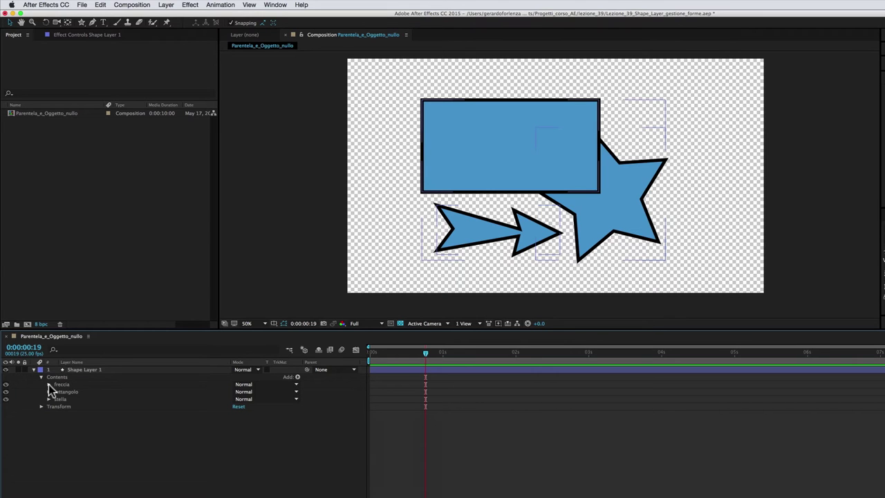
Expand freccia, rettangolo and stella, and inspect freccia's path, stroke, fill and transform
click(49, 384)
click(49, 421)
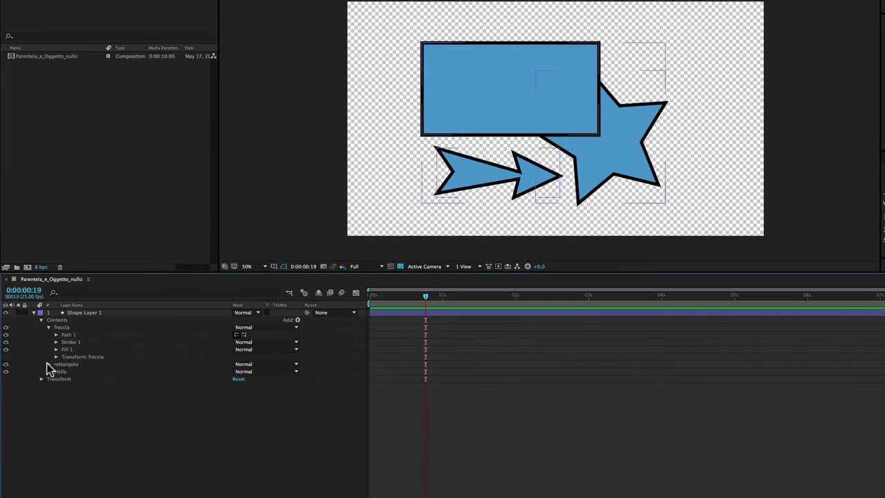
click(49, 401)
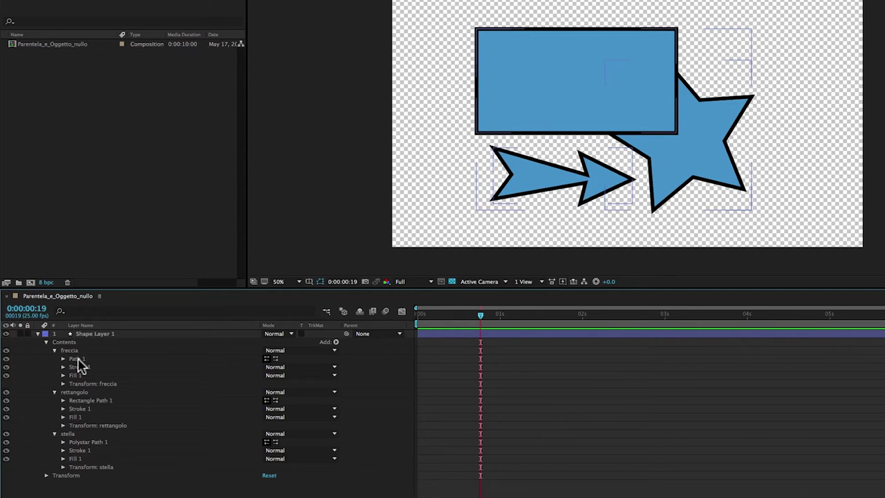
click(77, 359)
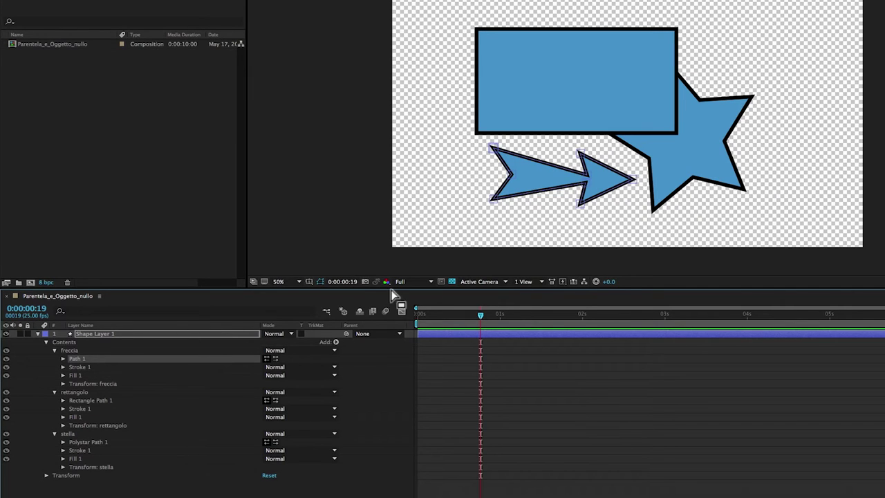
click(78, 367)
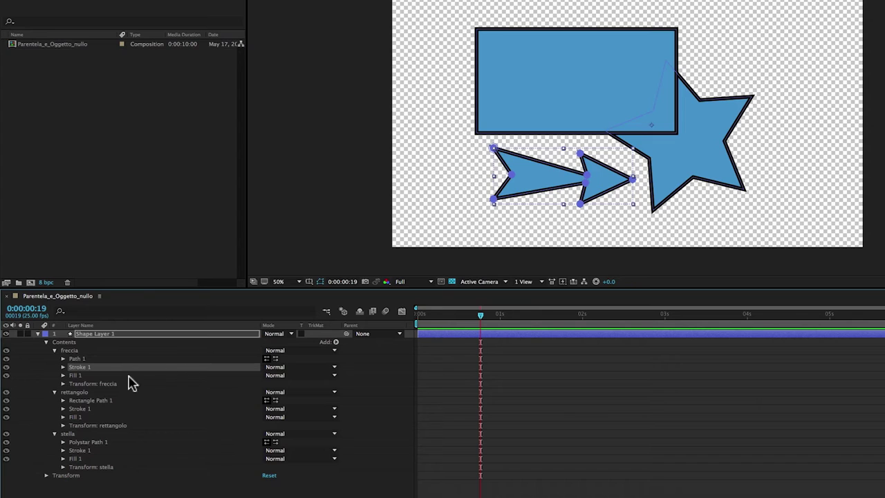
click(80, 375)
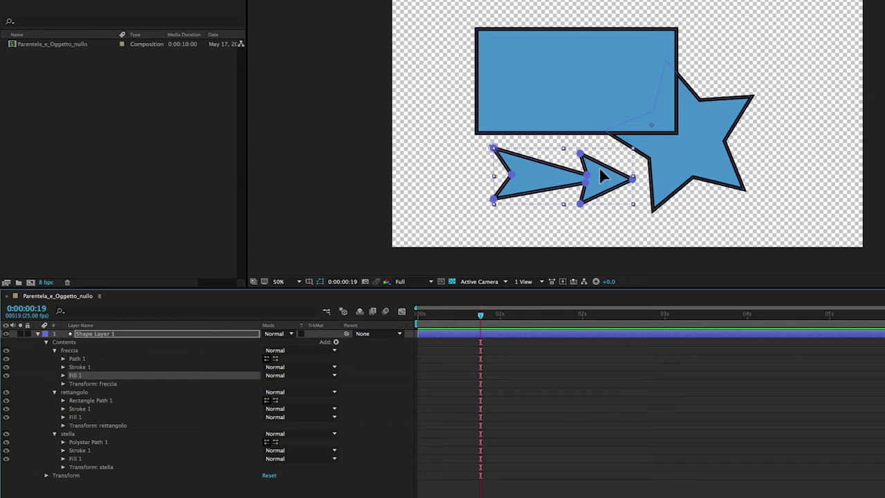
click(100, 385)
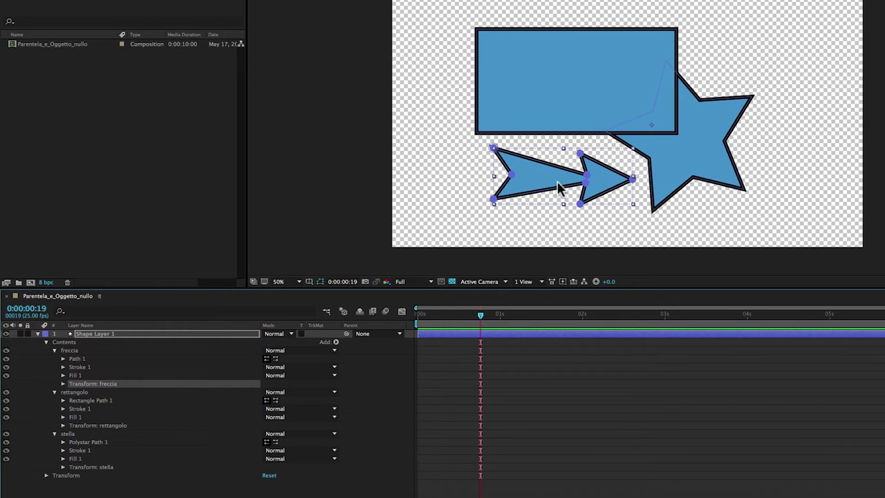
Inspect rettangolo's rectangle path, stroke, fill and transform properties
click(81, 393)
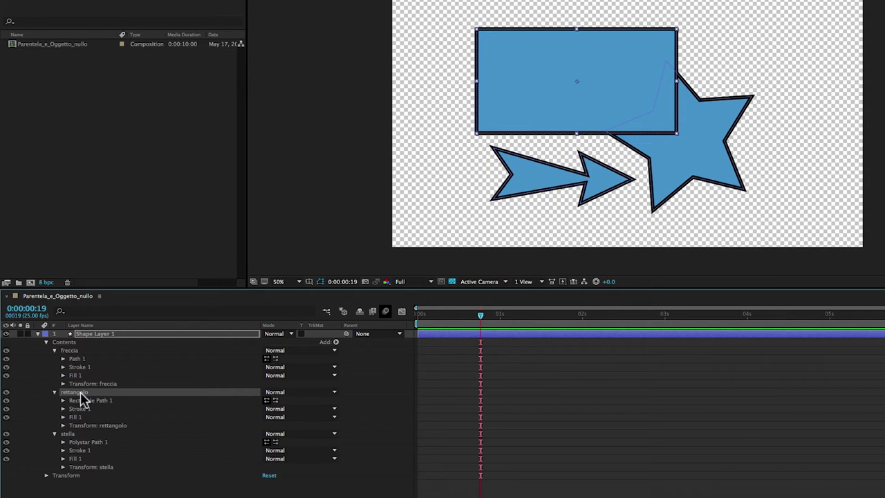
click(85, 401)
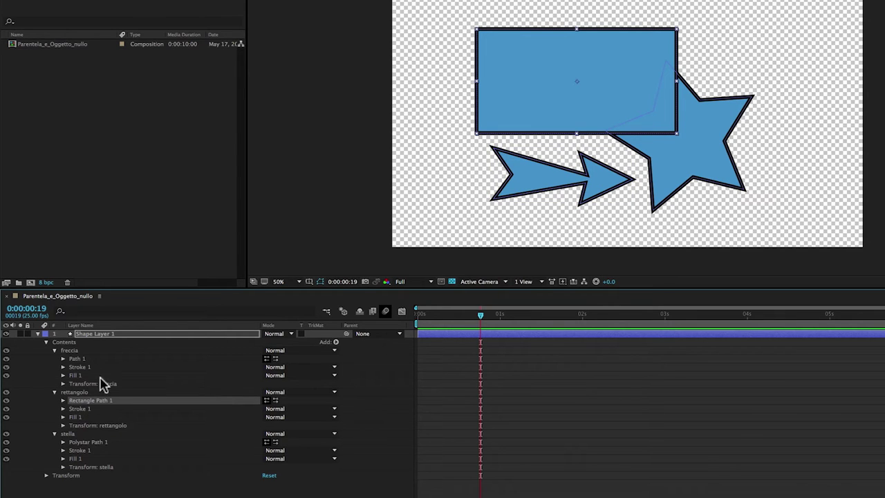
click(81, 408)
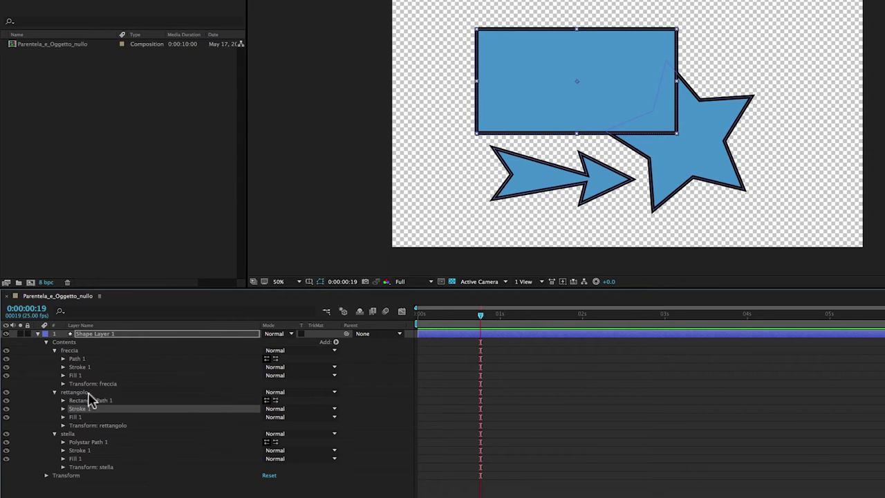
click(83, 417)
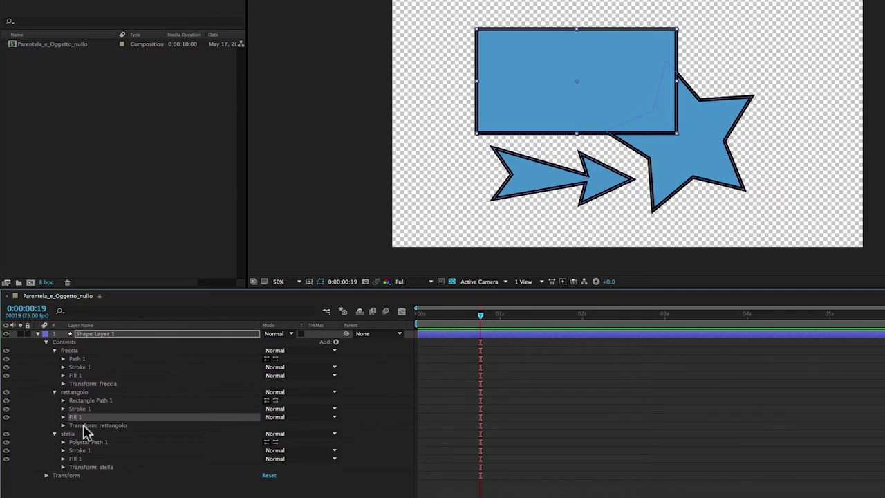
click(83, 425)
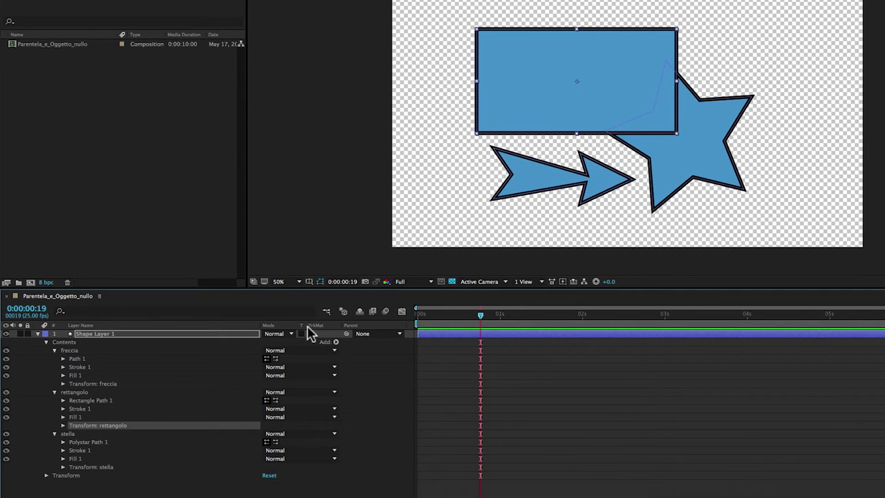
Inspect stella's Polystar Path, stroke, fill and transform properties
click(70, 433)
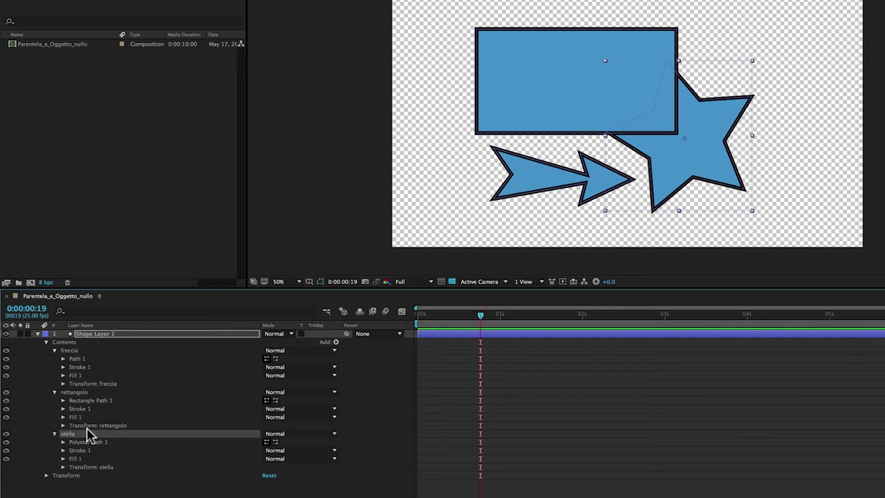
click(87, 443)
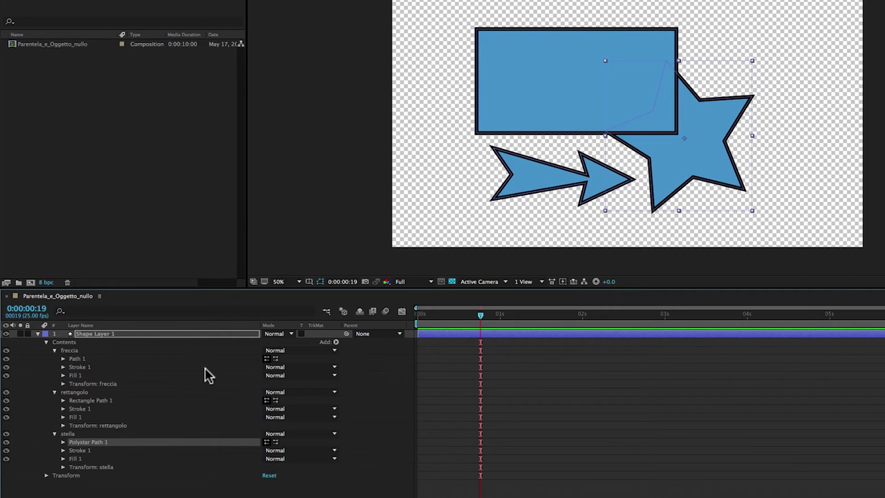
click(80, 450)
click(77, 459)
click(87, 468)
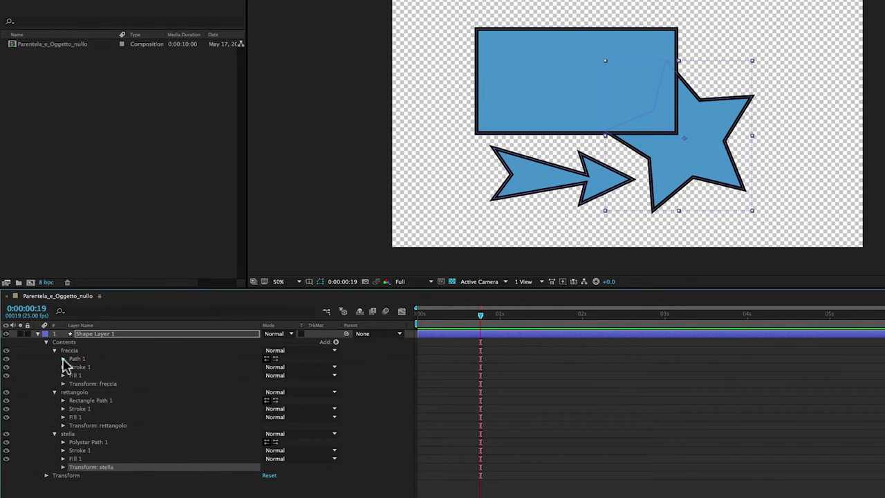
Reveal Path 1 and Rectangle Path 1, scrubbing Roundness up and back to 0
click(63, 358)
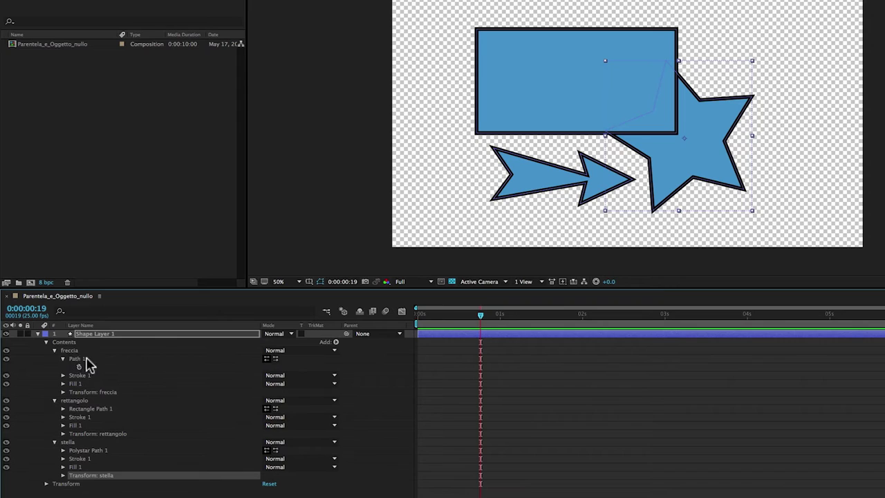
click(92, 367)
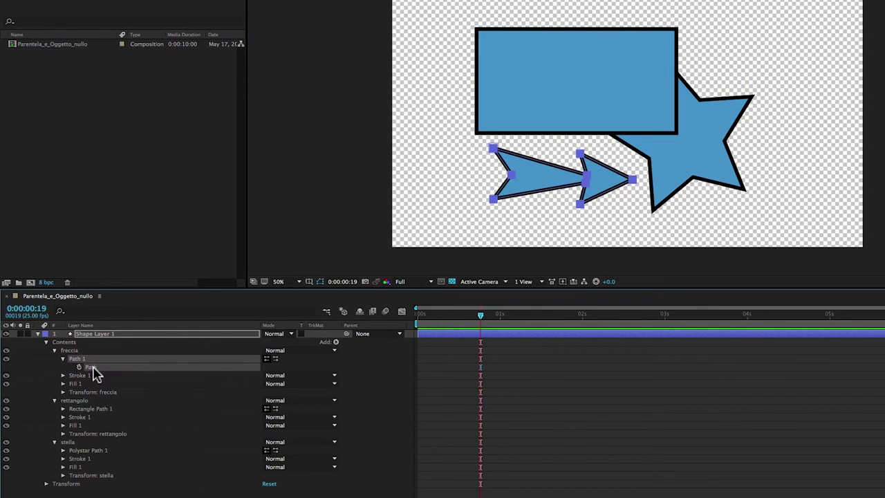
click(64, 408)
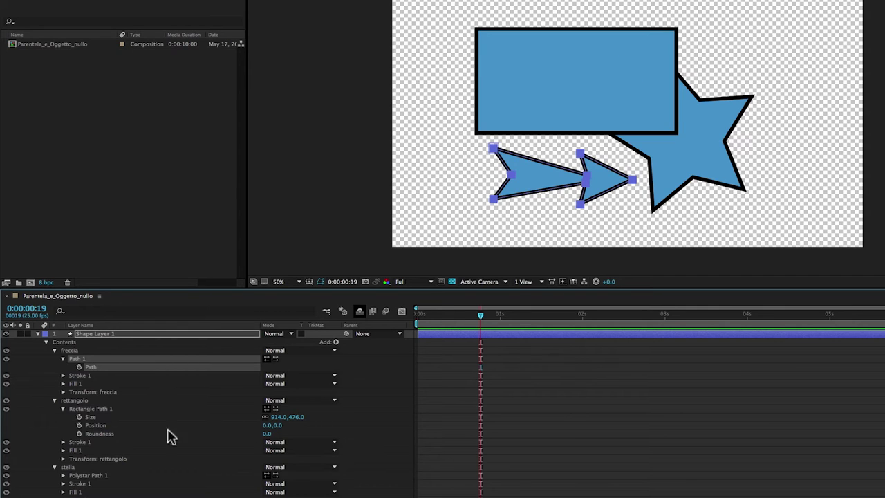
click(109, 434)
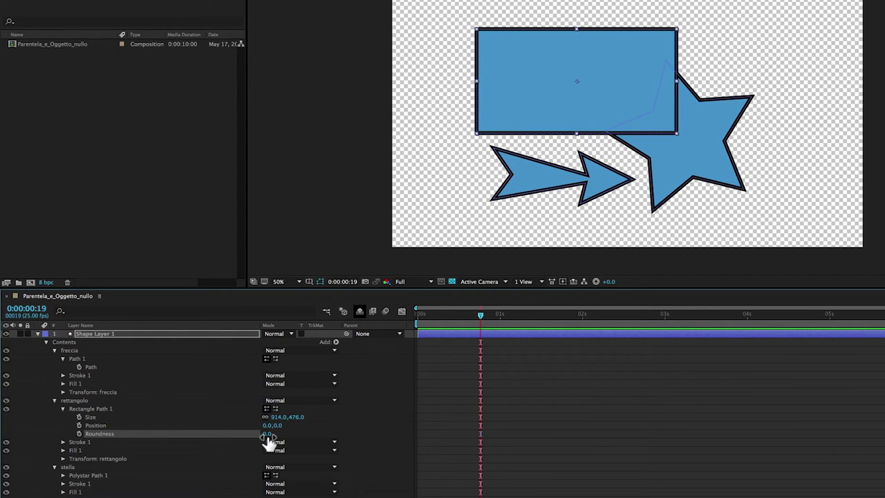
mouse_move(269, 434)
mouse_down()
mouse_move(277, 441)
mouse_move(228, 435)
mouse_up()
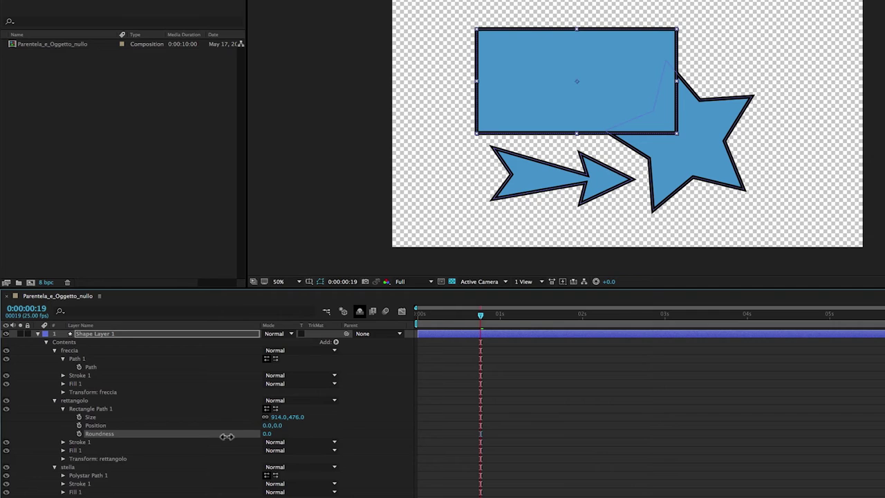
click(71, 468)
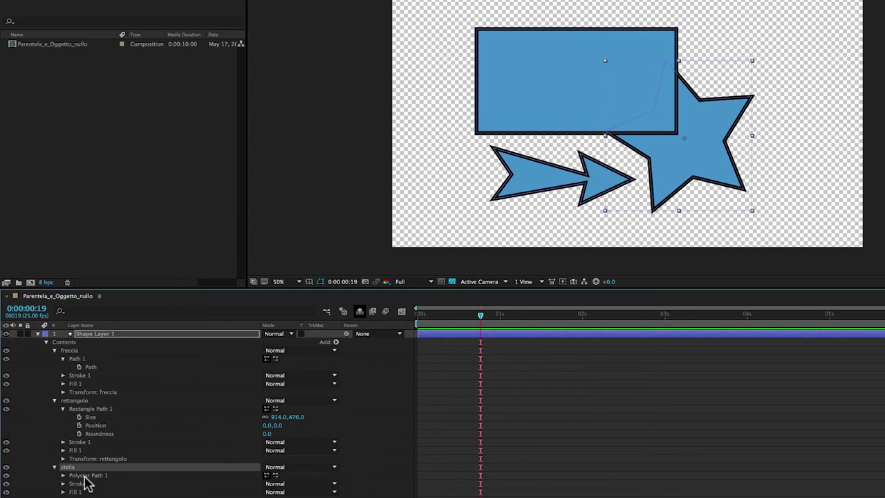
Set Polystar Path 1 to 8 points, inner radius 184.2 and outer radius 399.3
click(63, 475)
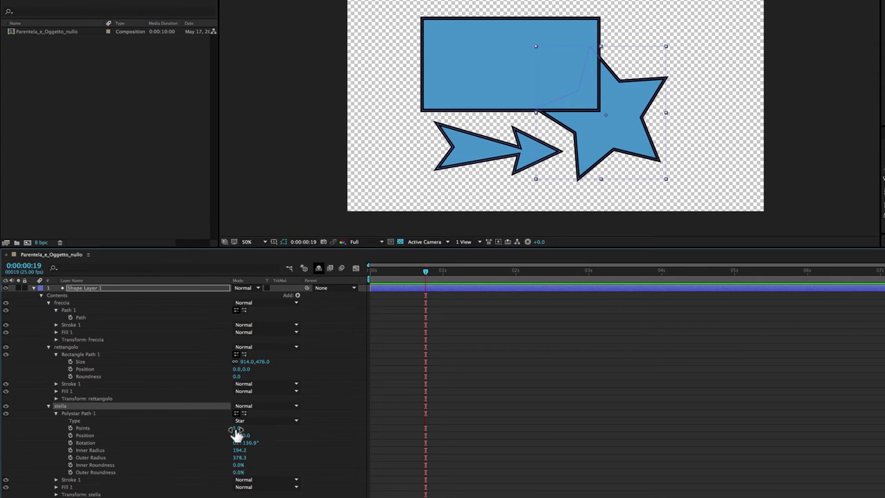
mouse_move(236, 429)
mouse_down()
mouse_move(237, 450)
mouse_move(265, 454)
mouse_move(235, 458)
mouse_up()
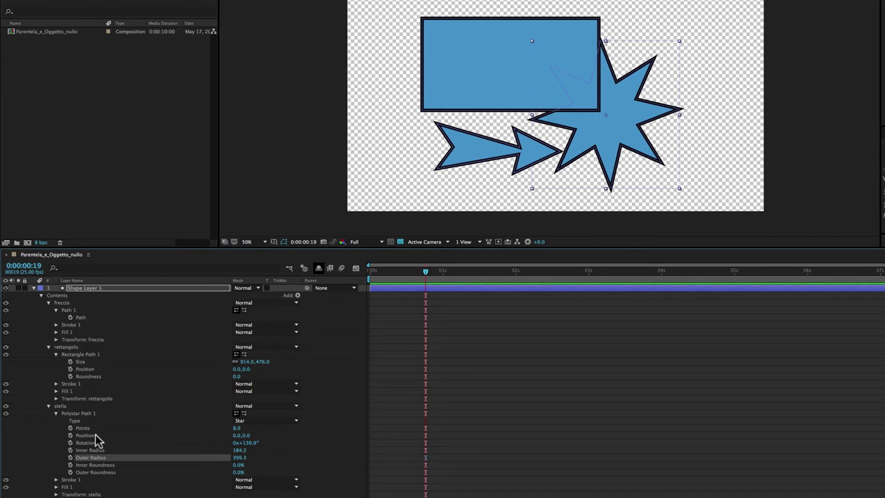
click(73, 311)
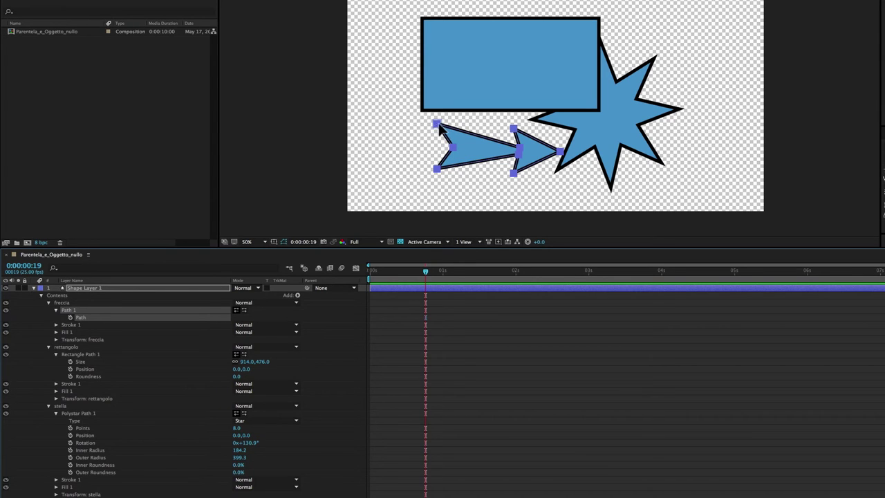
Drag the freccia arrow's bottom-left tail vertex slightly to the left
mouse_move(418, 115)
mouse_down()
mouse_move(453, 132)
mouse_move(430, 126)
mouse_up()
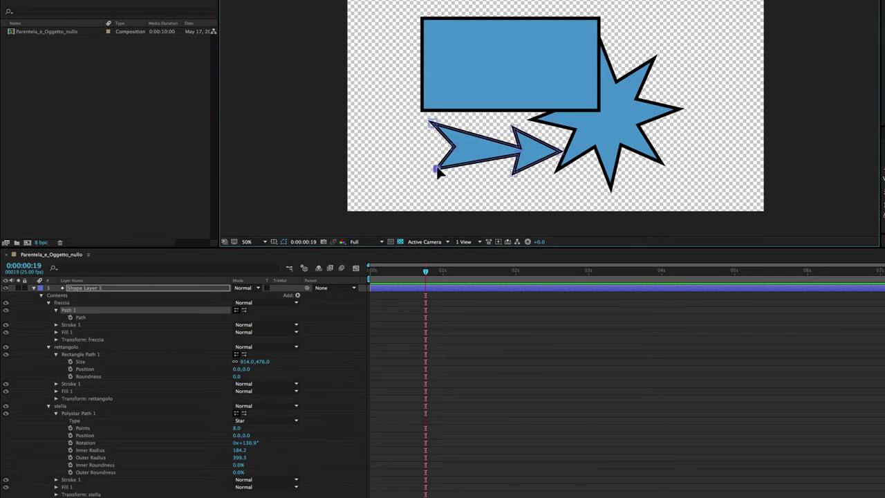
drag(436, 169, 425, 170)
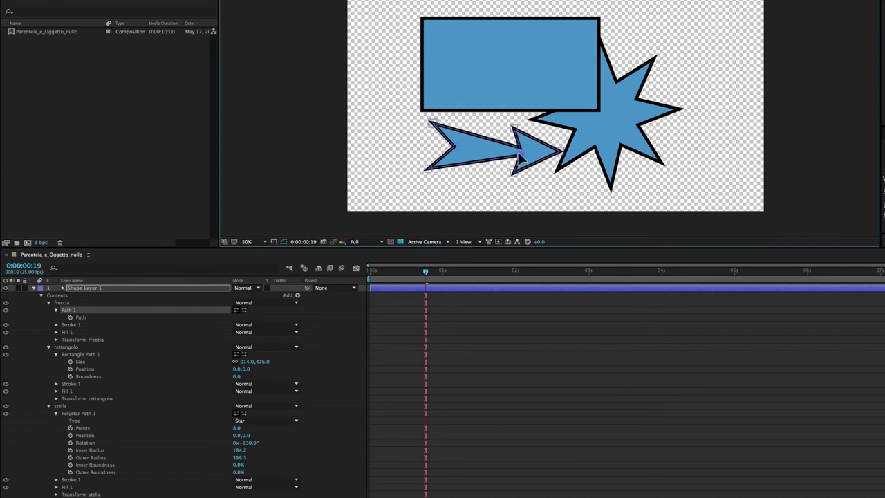
click(85, 316)
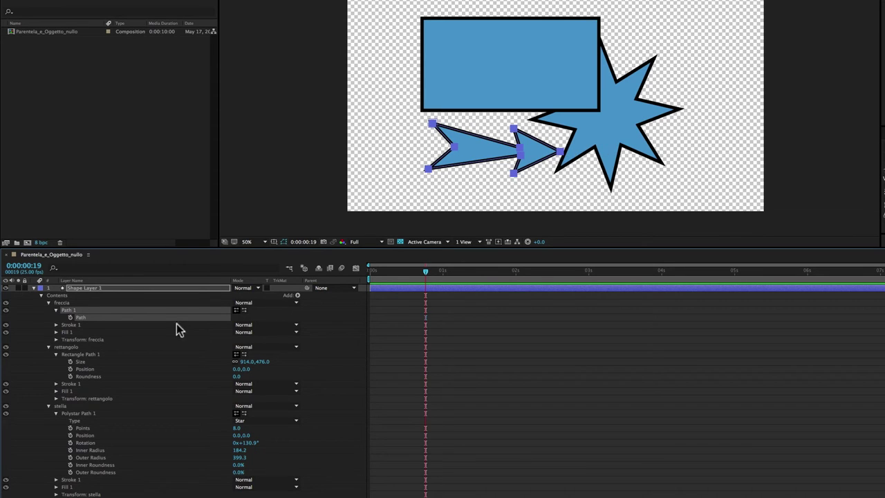
click(72, 347)
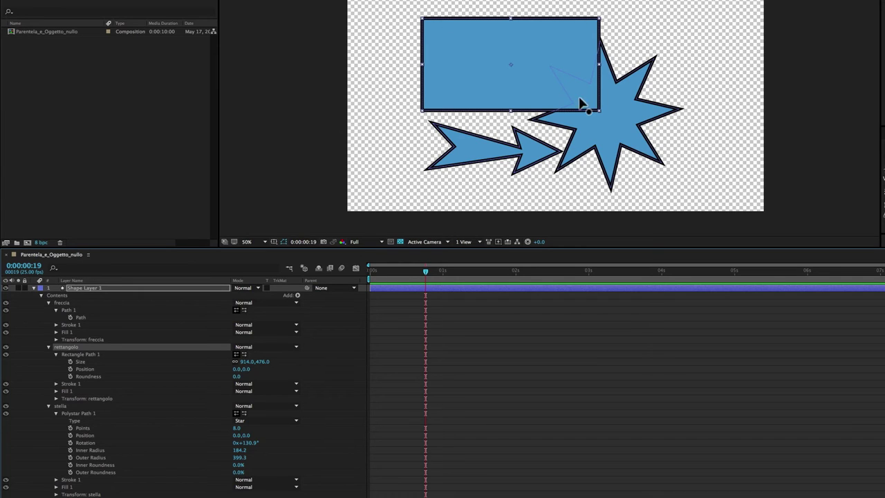
Convert rettangolo's Rectangle Path 1 into an editable Bezier Path 1
click(60, 406)
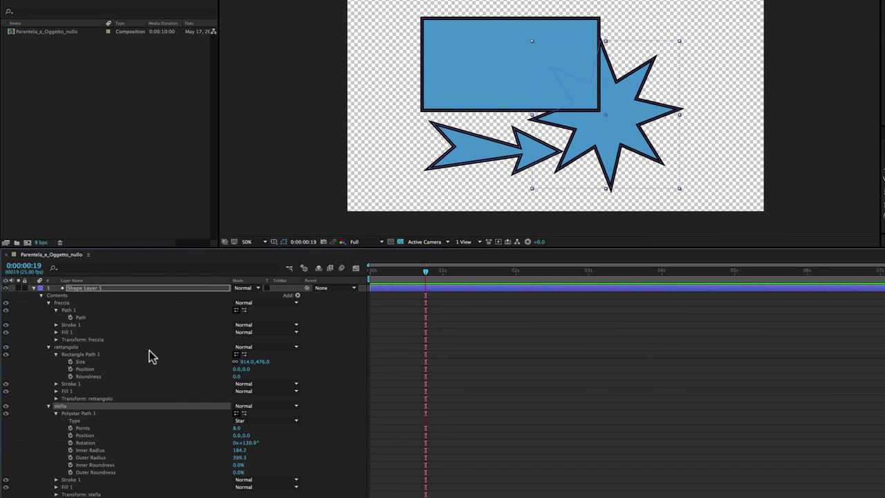
click(64, 347)
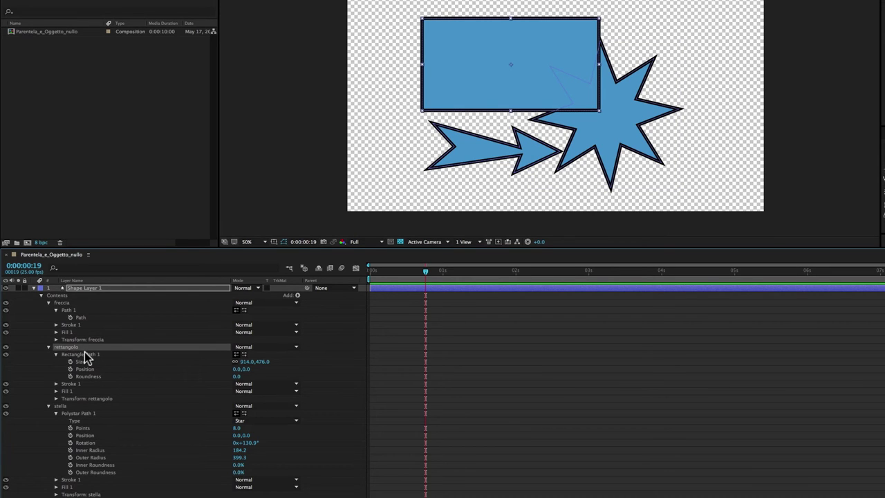
click(70, 353)
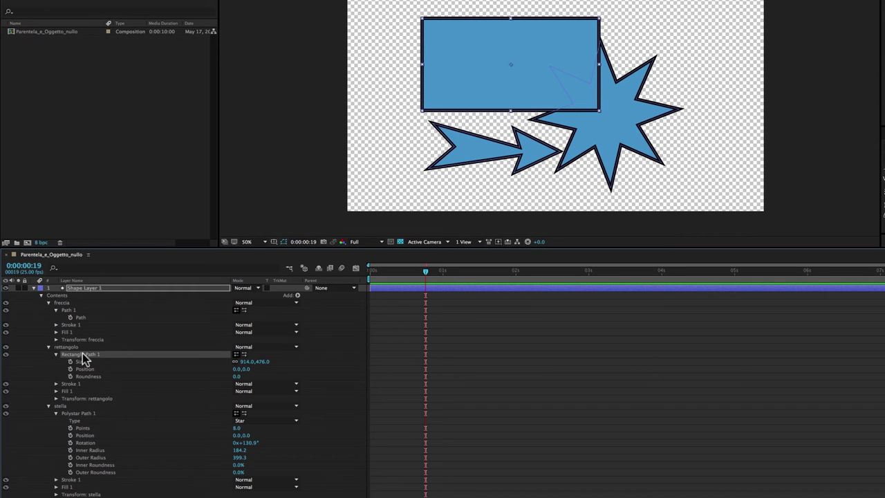
right_click(82, 353)
click(111, 338)
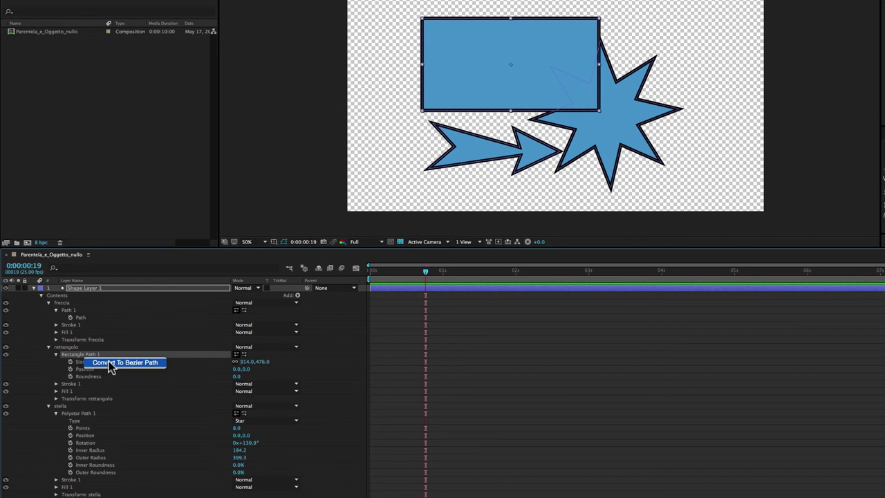
click(111, 364)
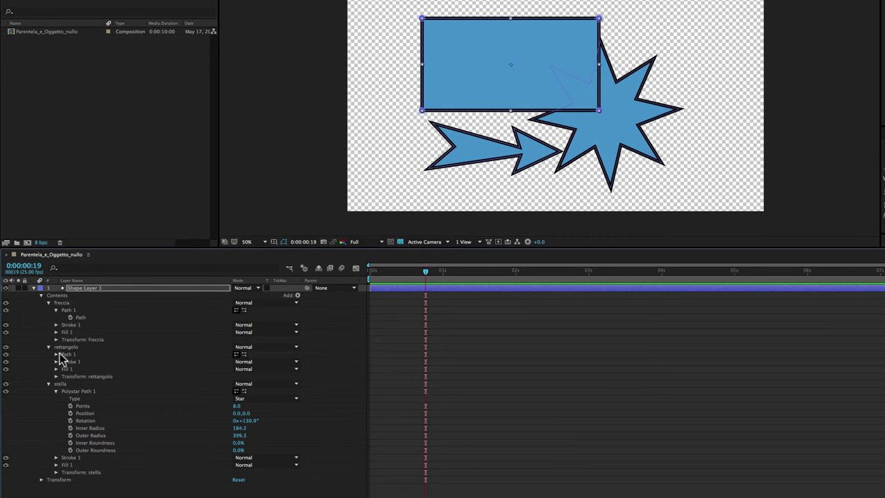
click(57, 354)
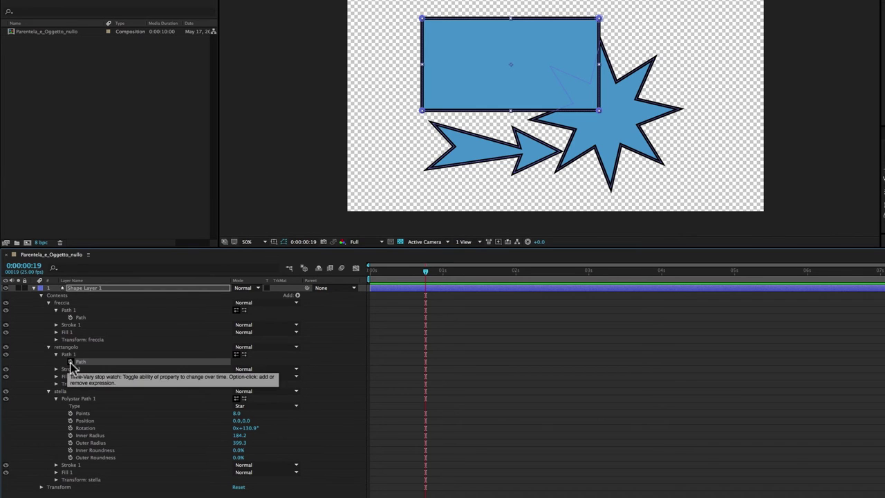
click(83, 362)
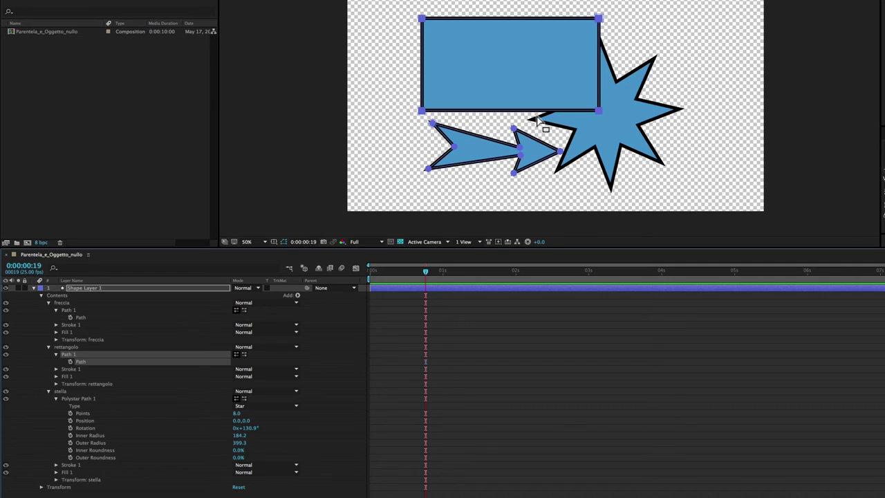
click(412, 10)
mouse_move(420, 20)
mouse_down()
mouse_move(426, 25)
mouse_move(421, 17)
mouse_up()
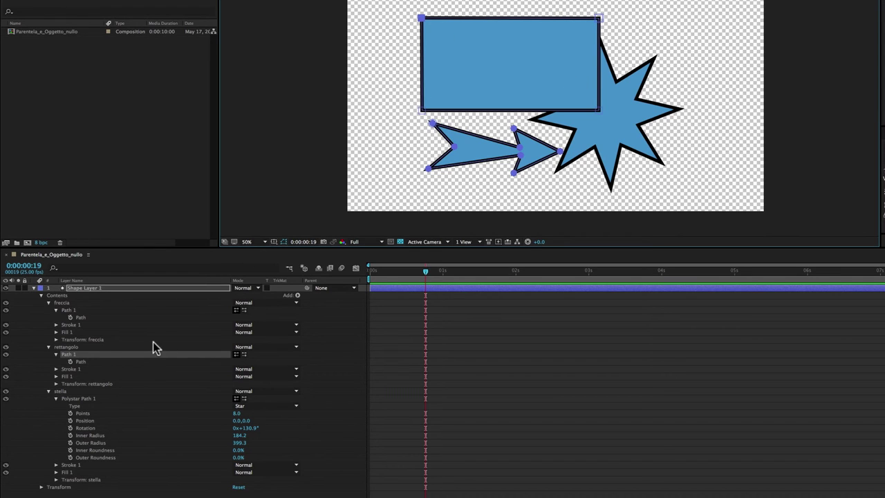
Convert stella's Polystar Path 1 to a Bezier path and drag its right spike far right
right_click(71, 357)
mouse_move(104, 361)
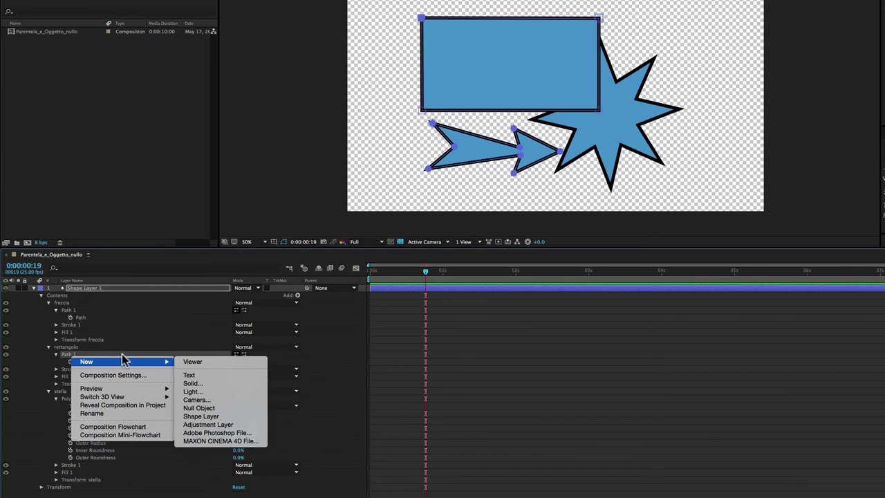
click(98, 355)
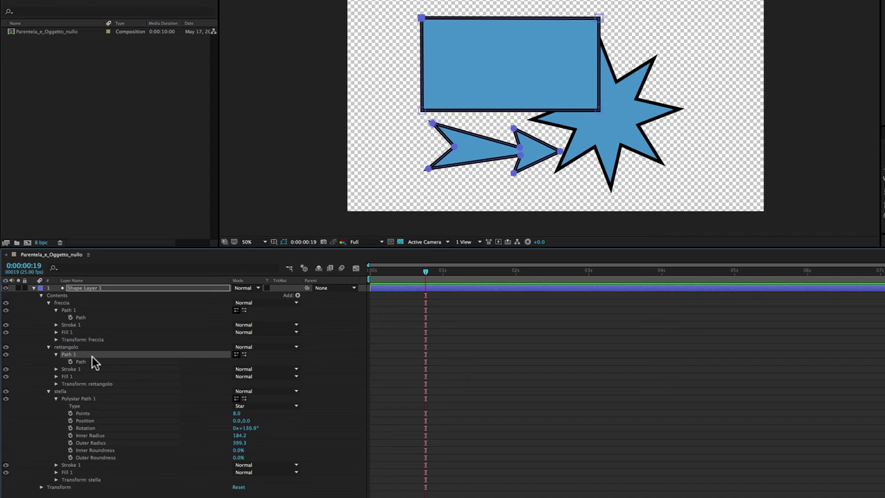
click(85, 399)
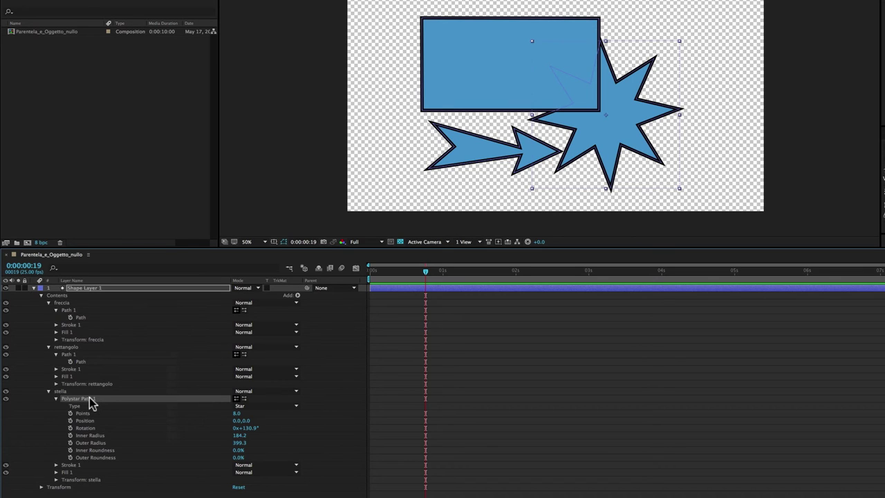
right_click(89, 398)
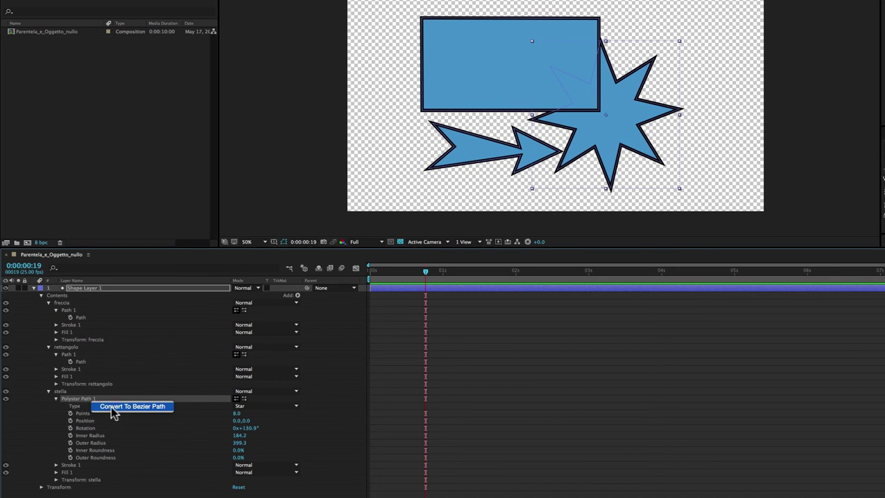
click(117, 406)
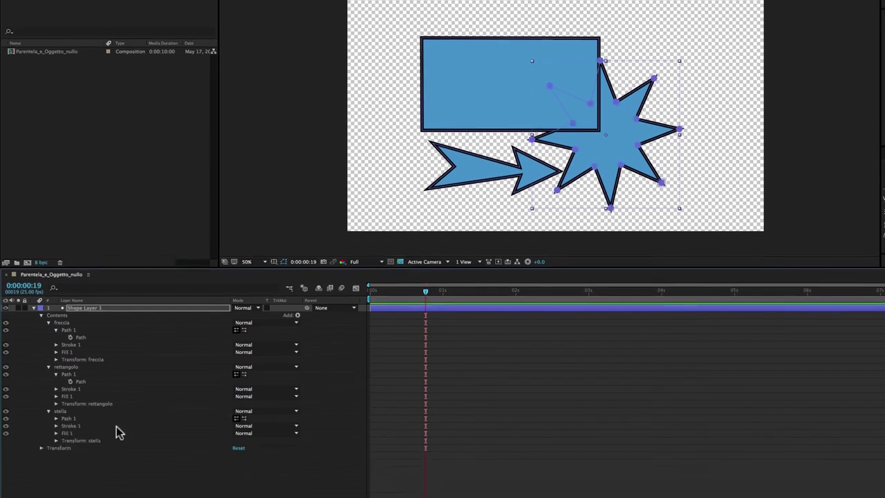
click(637, 147)
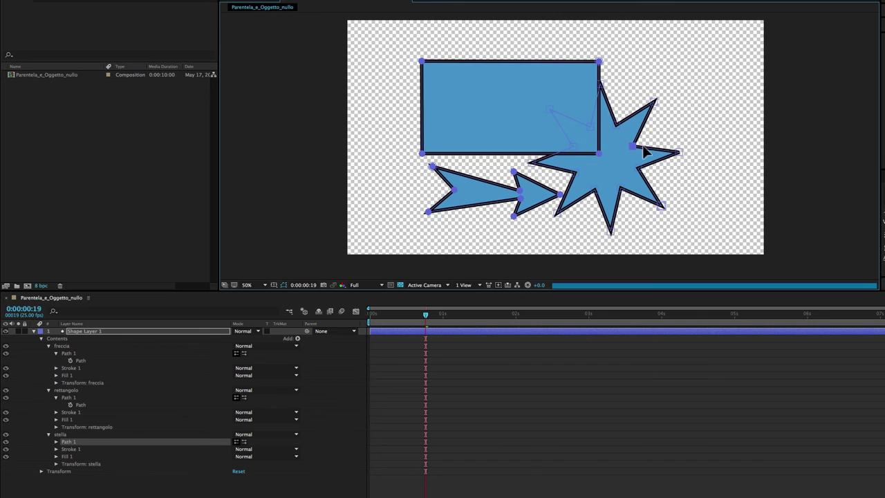
drag(680, 152, 759, 132)
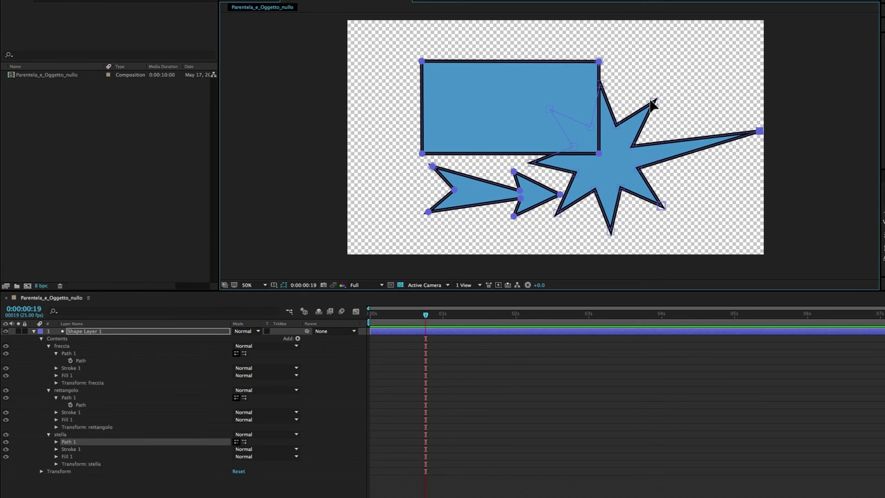
Pull the star's upper spike out to the top right, shift inner points, raise the lower-right point
drag(655, 102, 736, 85)
drag(636, 143, 711, 127)
mouse_move(615, 124)
mouse_down()
mouse_move(629, 153)
mouse_move(624, 141)
mouse_up()
drag(601, 87, 617, 82)
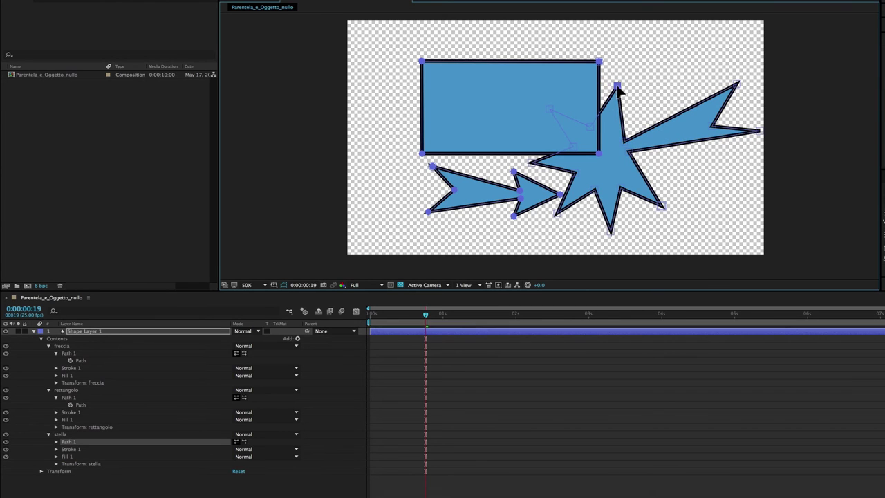
drag(662, 206, 660, 195)
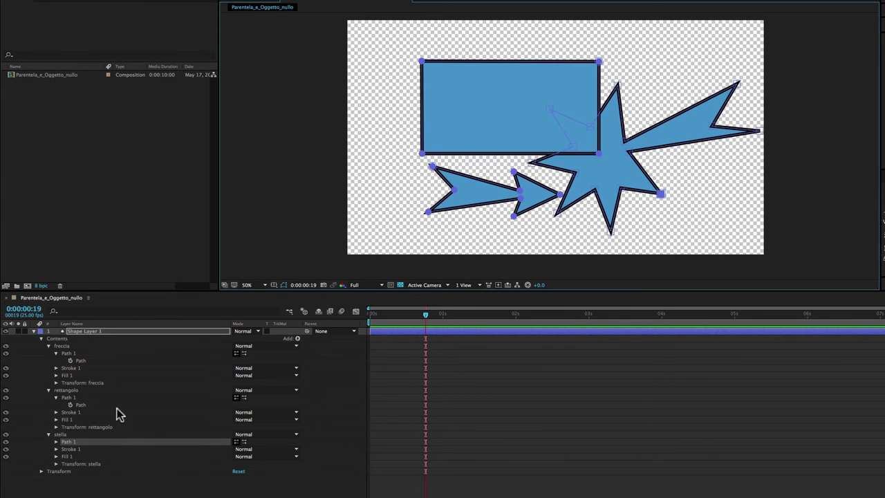
With the Pen tool, add a pointed tip on rettangolo's left edge and a V-notch on its right
click(73, 396)
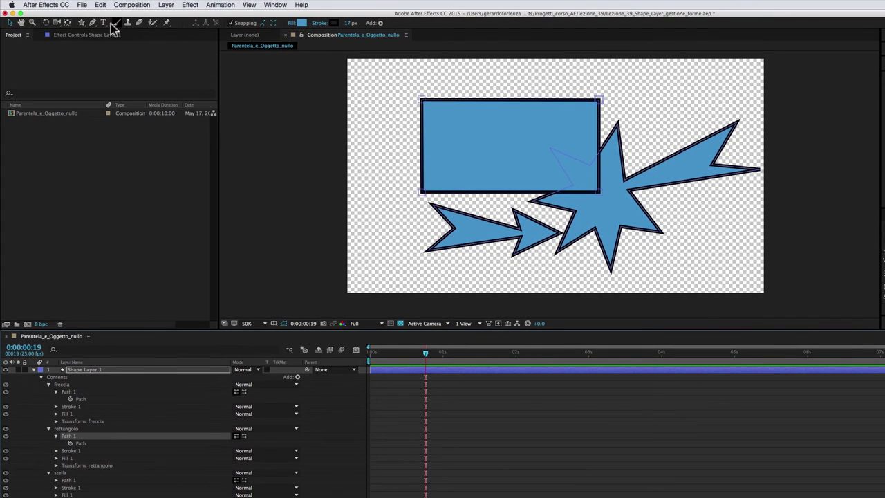
click(94, 23)
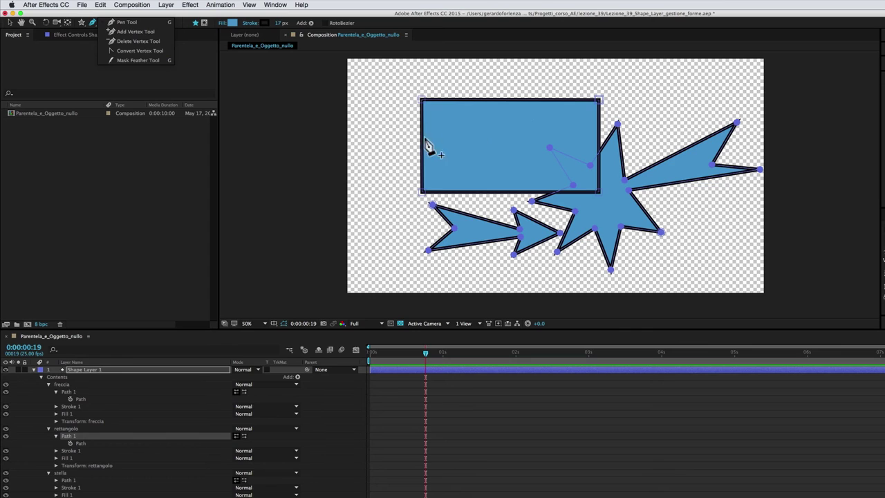
drag(420, 145, 379, 145)
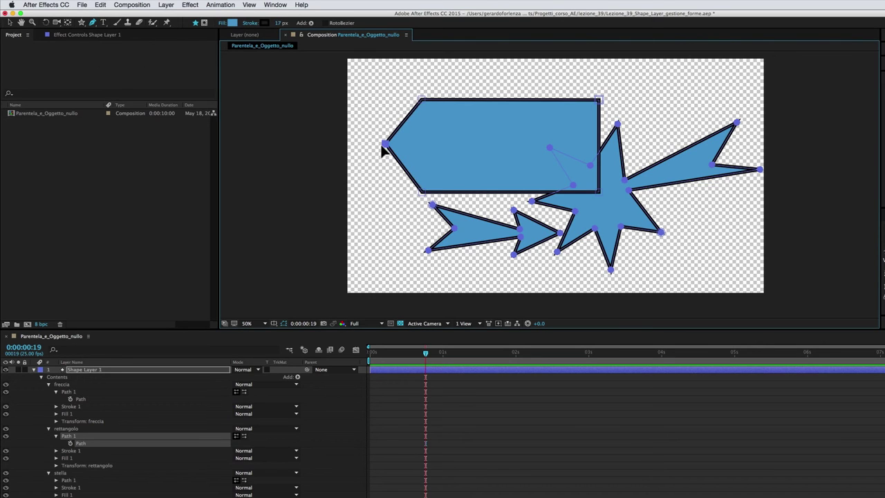
click(599, 145)
drag(599, 147, 543, 147)
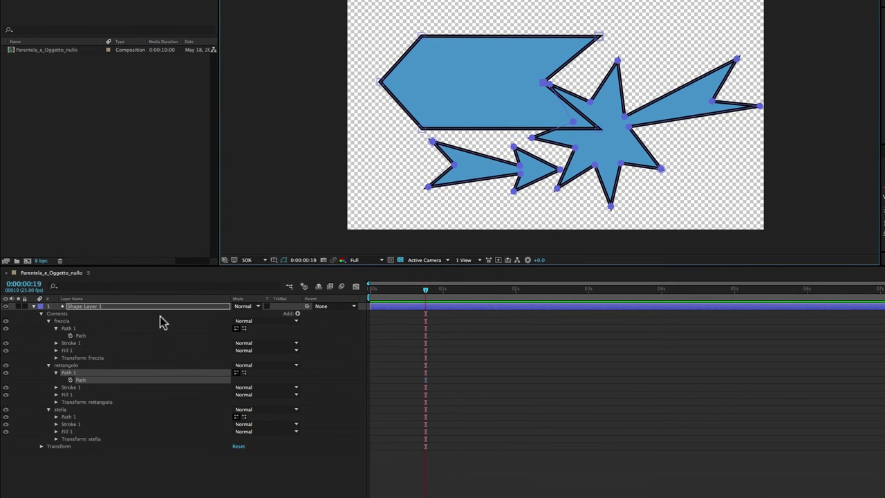
Collapse the freccia and stella groups and reveal Transform: rettangolo's properties
click(67, 359)
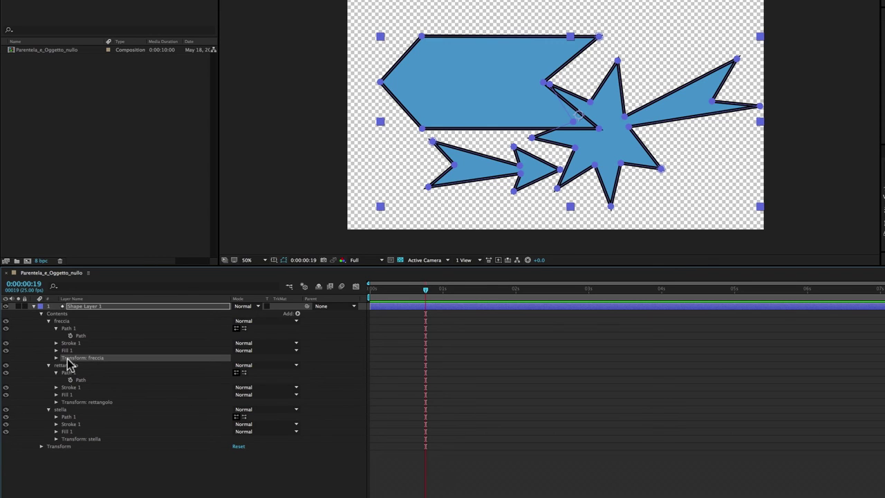
click(49, 322)
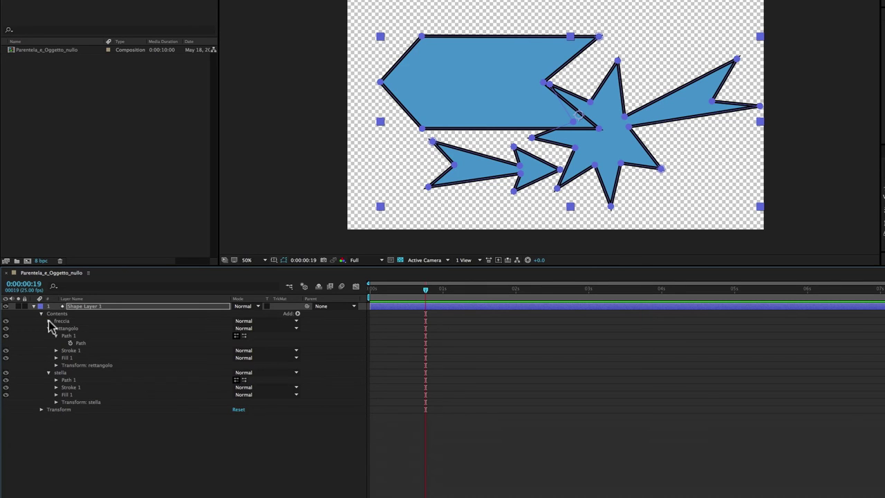
click(48, 372)
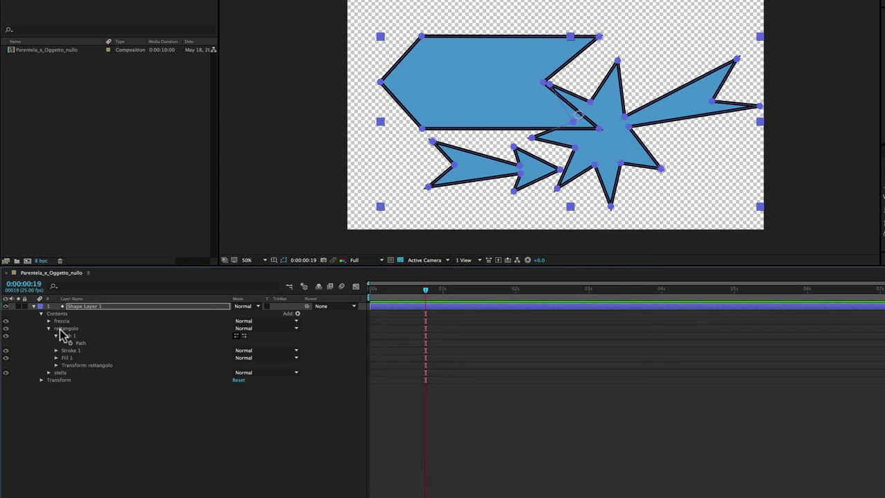
click(59, 329)
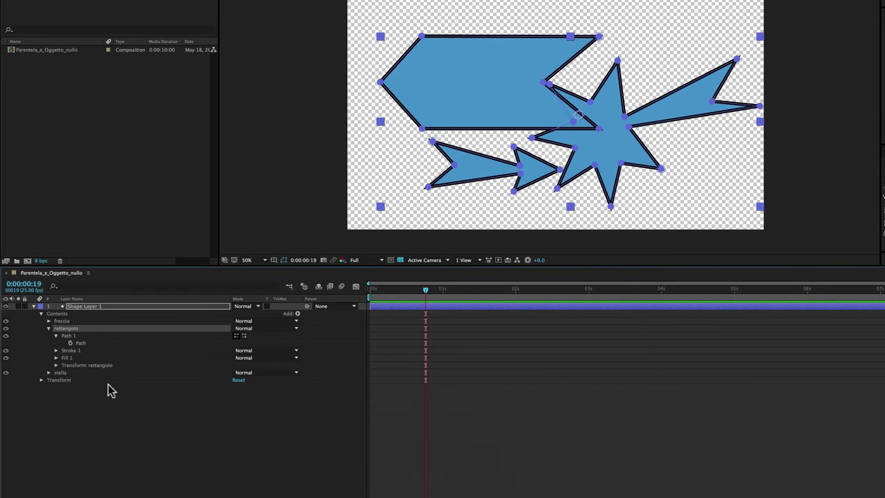
click(56, 365)
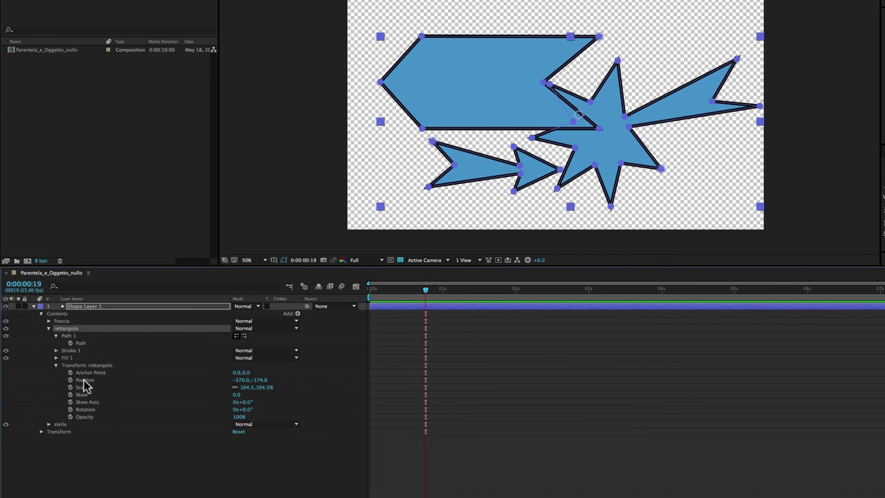
Scrub the tag's Position to -461.0,-196.6 and Scale to 85.5%, undoing a trial rotation
mouse_move(242, 379)
mouse_down()
mouse_move(257, 379)
mouse_move(230, 382)
mouse_move(253, 381)
mouse_move(230, 396)
mouse_move(261, 402)
mouse_up()
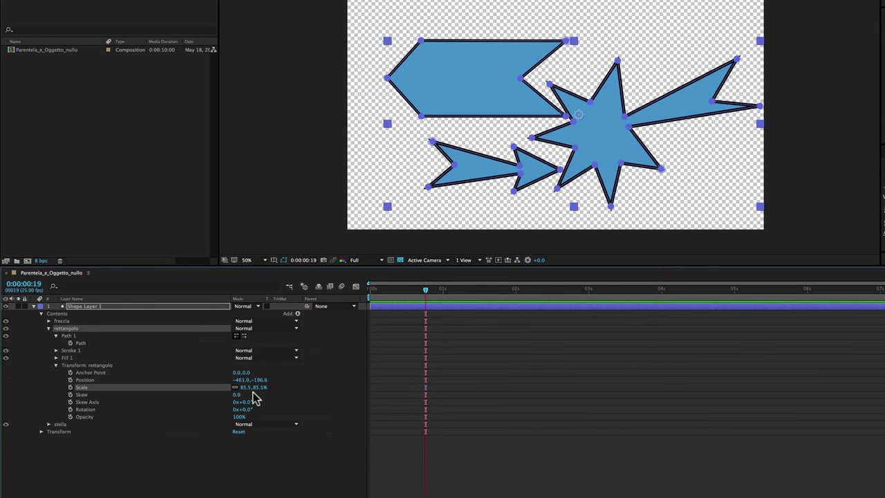
mouse_move(243, 409)
mouse_down()
mouse_move(202, 419)
mouse_move(264, 415)
mouse_up()
key(super+z)
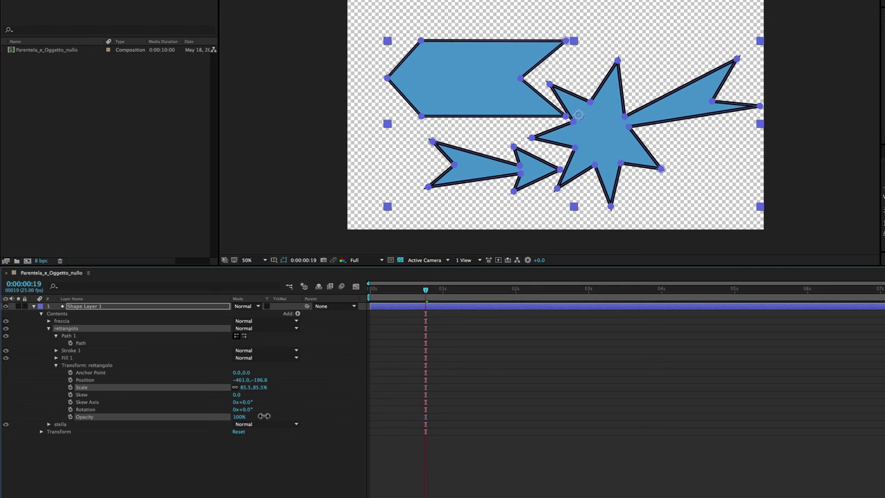
Reset the tag's Skew and Skew Axis values to 0
click(82, 393)
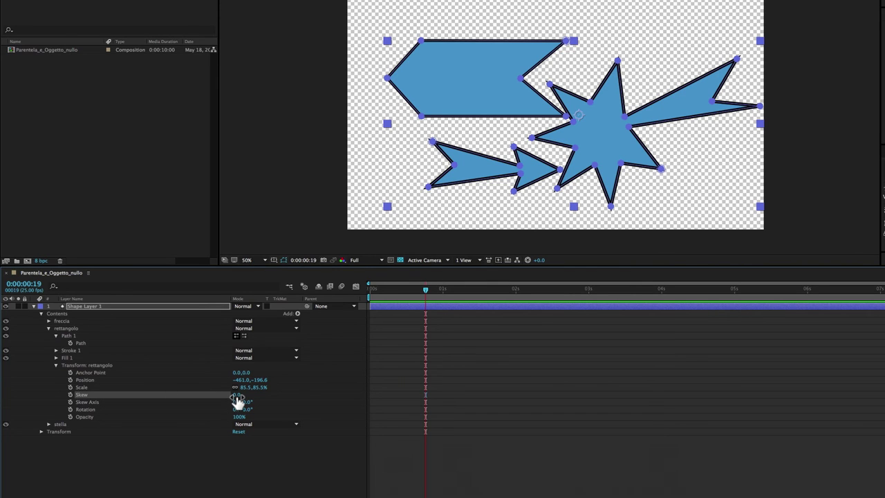
mouse_move(237, 395)
mouse_down()
mouse_move(225, 396)
mouse_move(246, 402)
mouse_move(228, 397)
mouse_up()
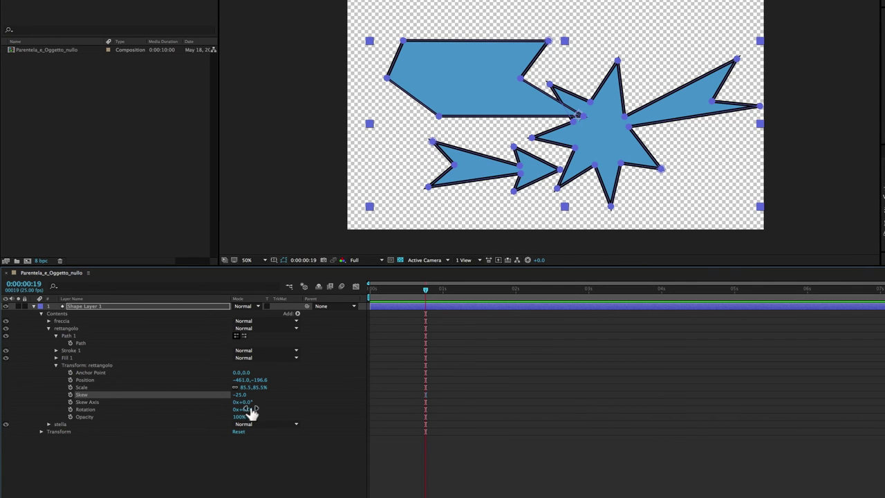
drag(244, 401, 263, 407)
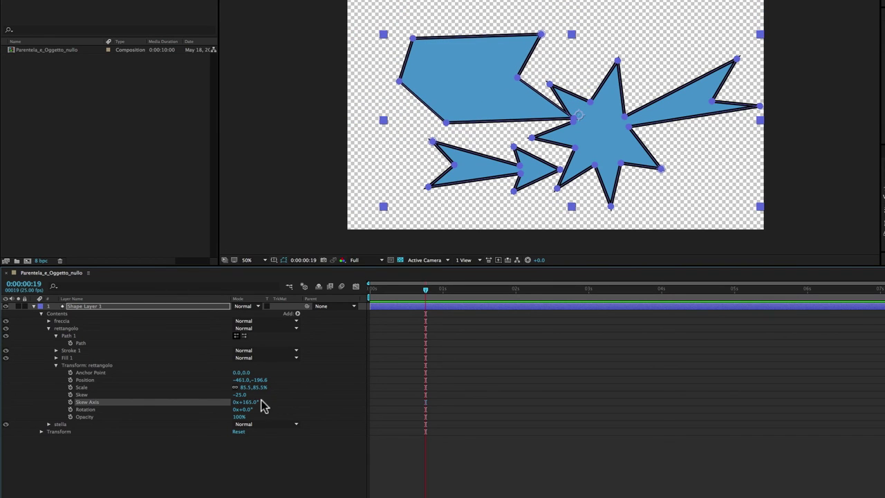
click(243, 401)
text(0)
key(Return)
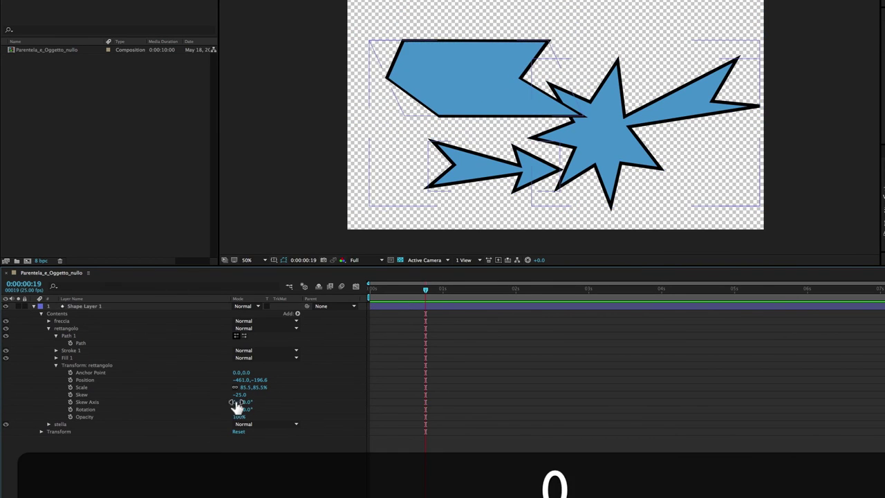
click(240, 395)
text(0)
click(192, 453)
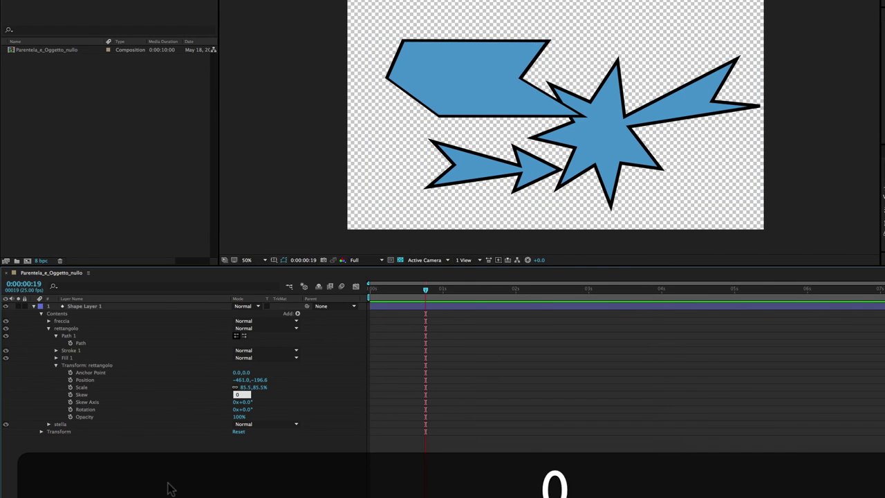
click(86, 366)
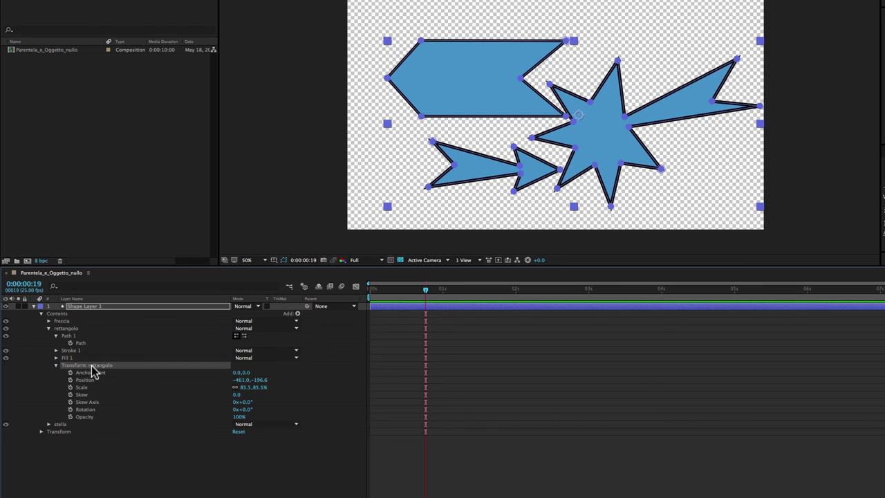
Scale Shape Layer 1 down to 66.4% in its Transform group, undoing a trial rotation
click(56, 432)
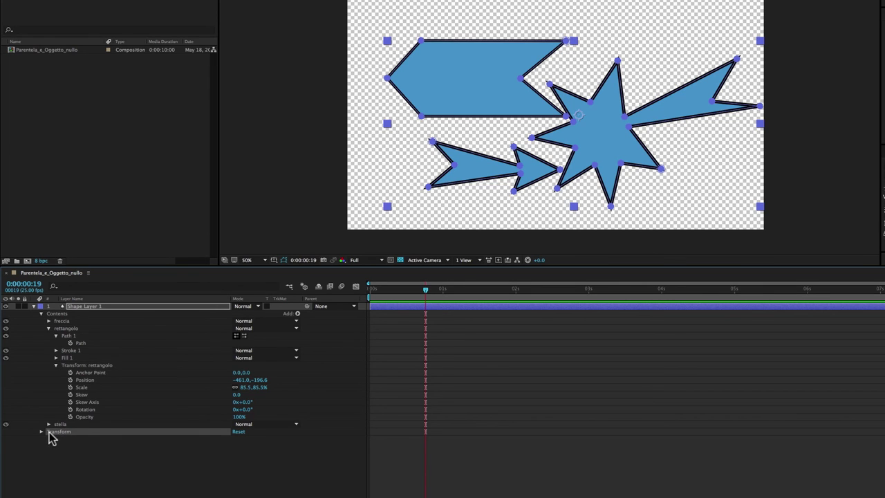
click(42, 431)
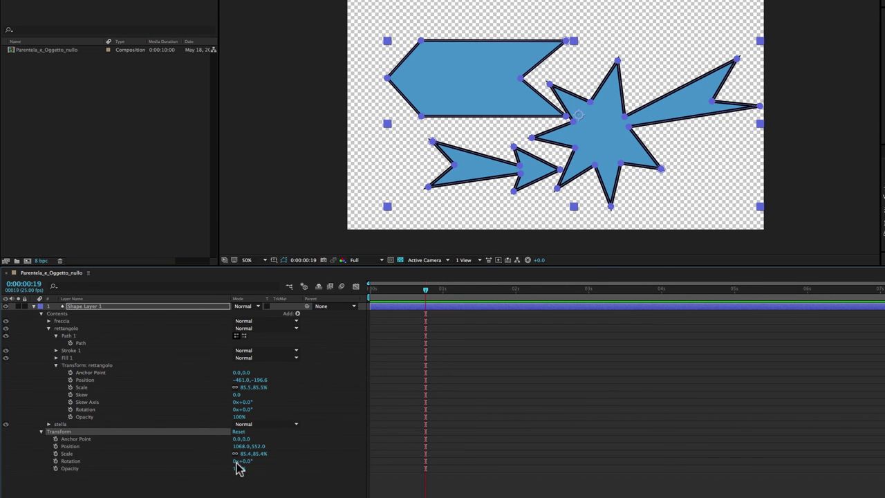
mouse_move(247, 454)
mouse_down()
mouse_move(256, 454)
mouse_move(223, 460)
mouse_move(244, 457)
mouse_move(241, 449)
mouse_move(257, 462)
mouse_move(235, 469)
mouse_move(274, 469)
mouse_up()
key(super+z)
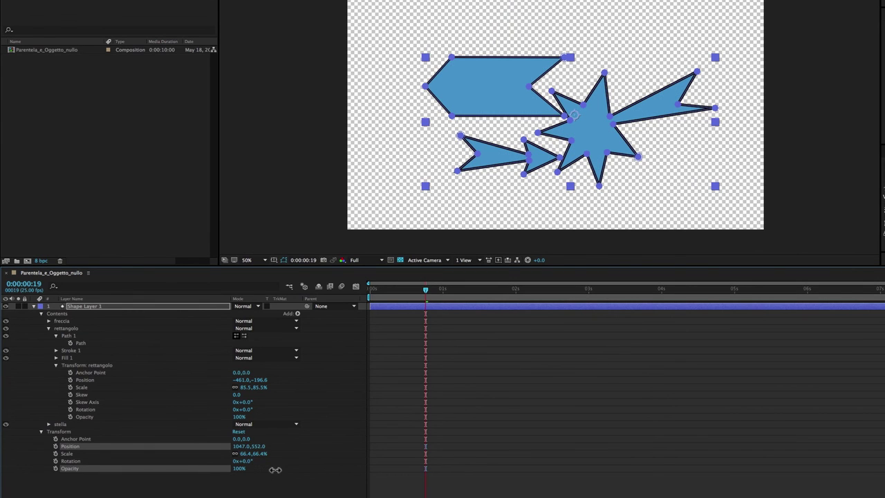
click(65, 433)
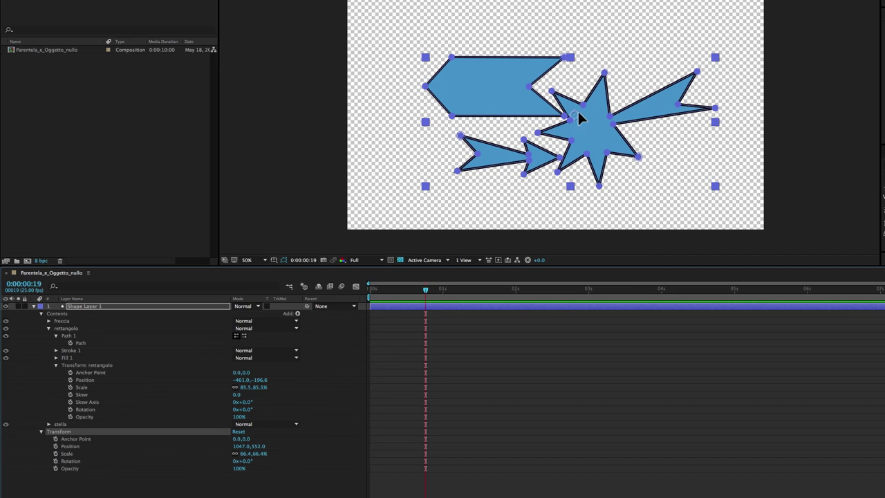
click(86, 365)
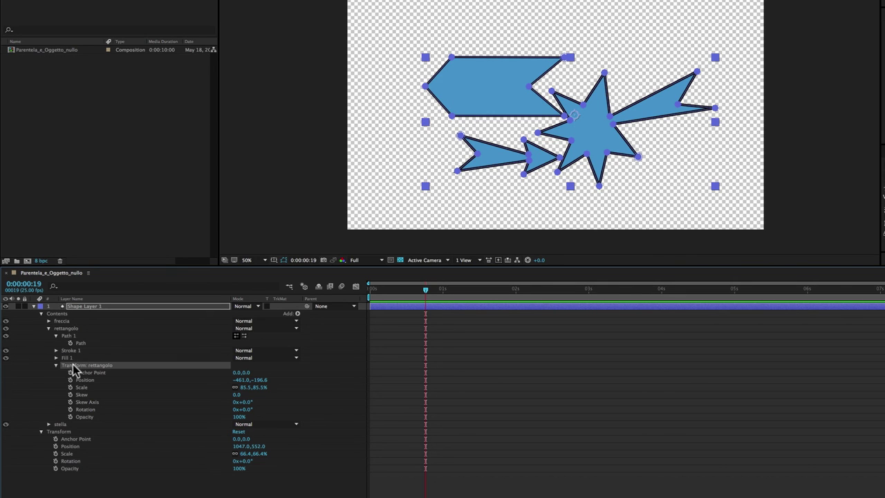
click(66, 328)
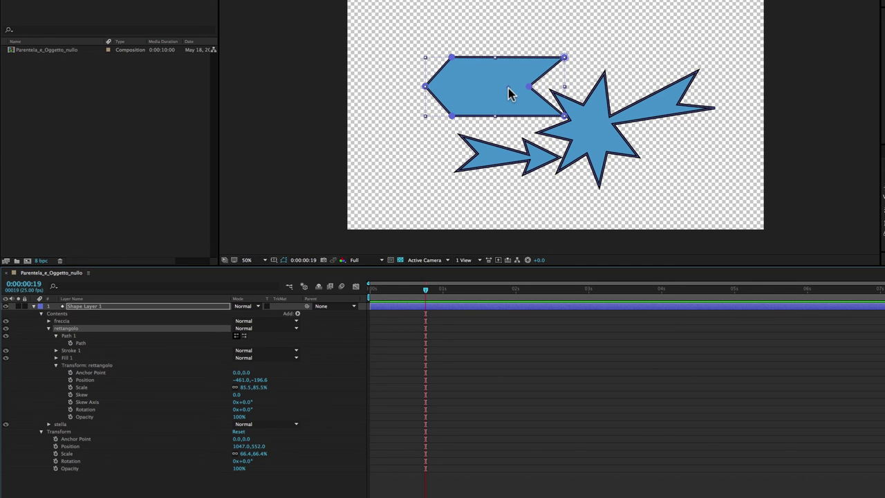
Scrub Transform: rettangolo Scale to 64.5% and Shape Layer 1's Scale to 80.4%
drag(246, 387, 232, 387)
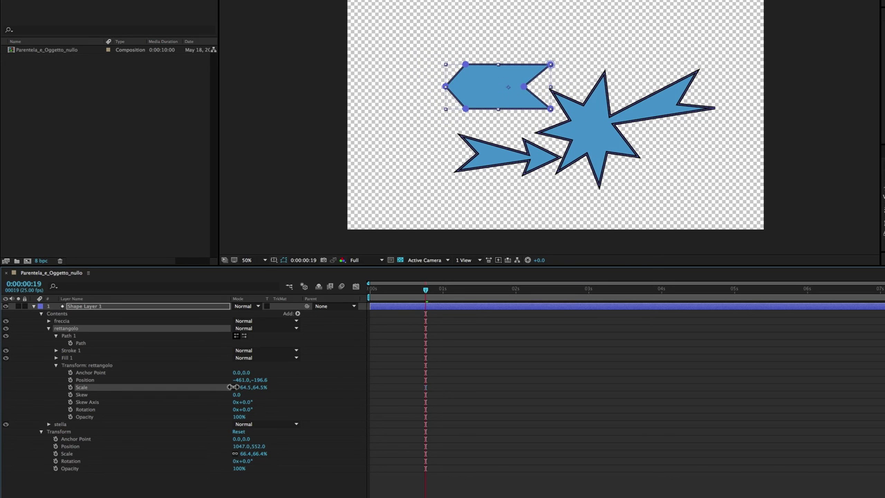
drag(250, 454, 266, 456)
drag(264, 455, 258, 454)
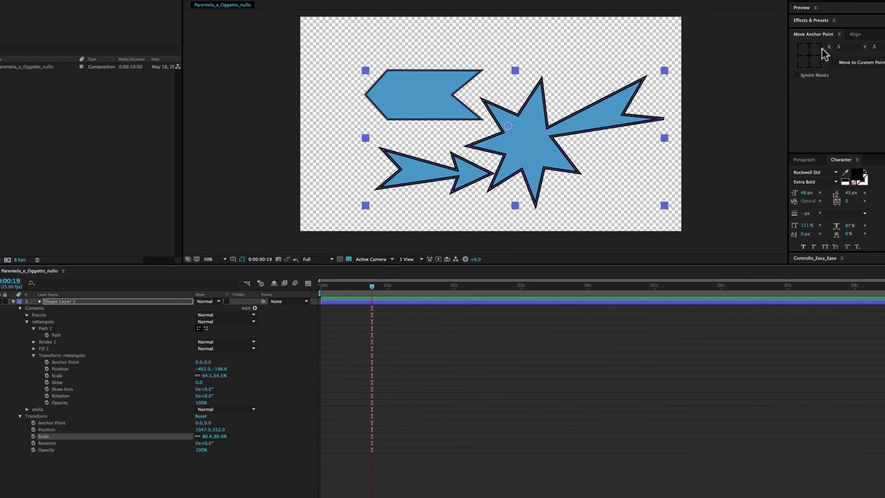
Centre the layer's anchor point via Move Anchor Point, giving Anchor Point 41.2,70.9
click(822, 50)
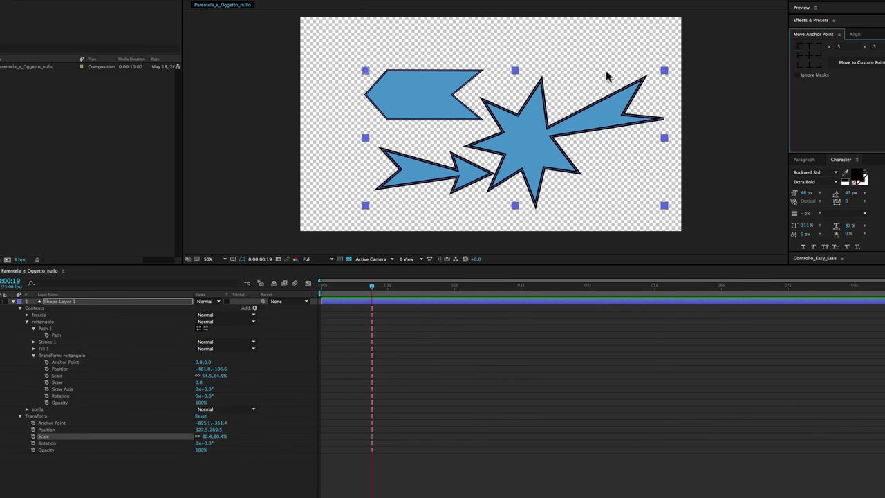
click(809, 61)
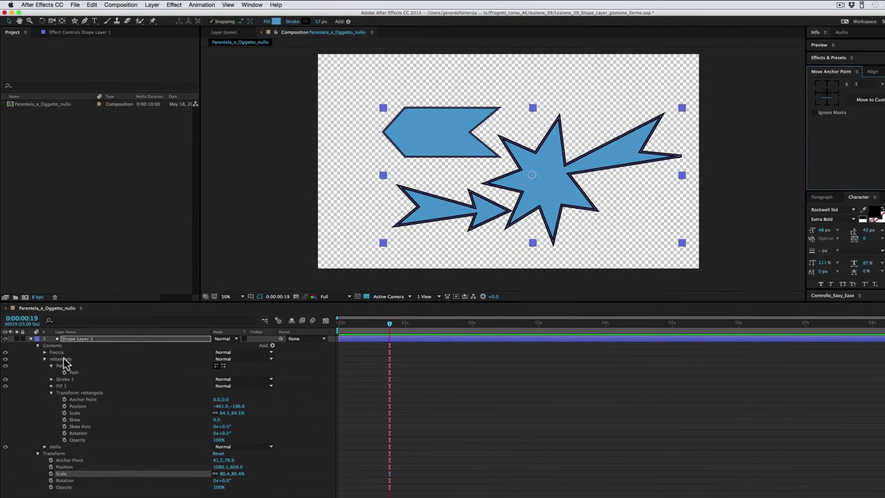
click(62, 360)
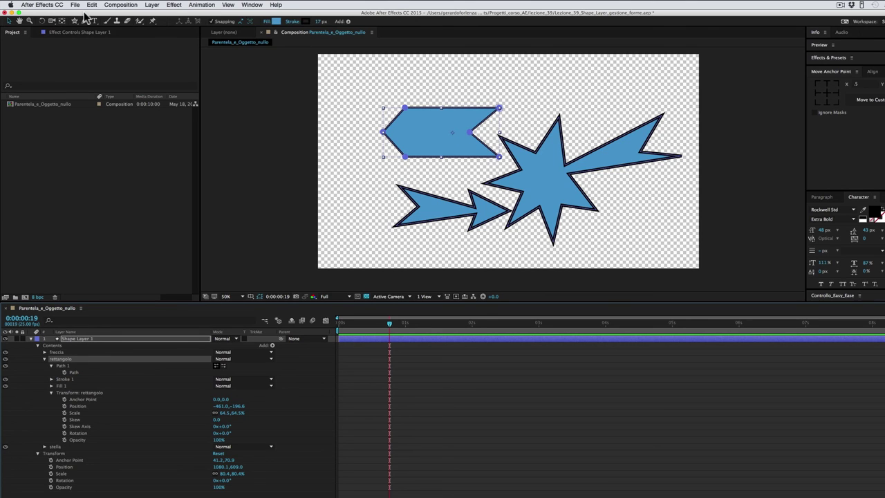
Move the rettangolo anchor point to its left tip (-681.8,-11.6) and scale the tag to 66.5%
click(61, 21)
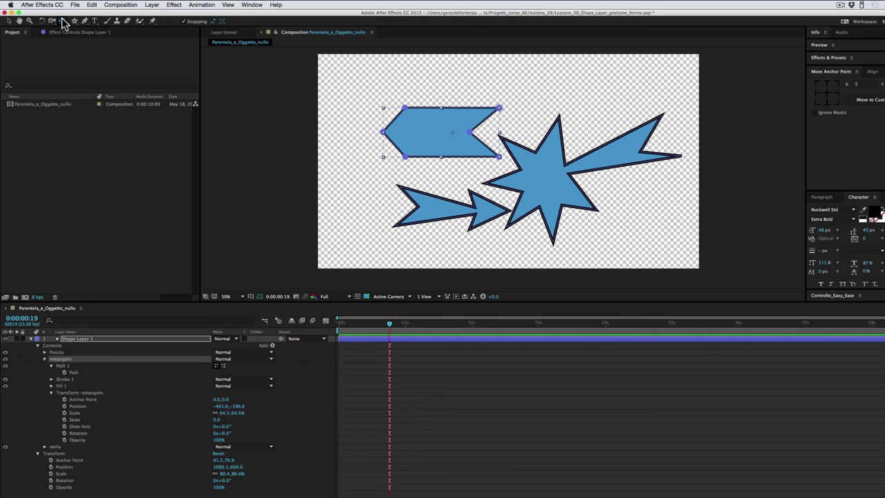
drag(451, 132, 403, 136)
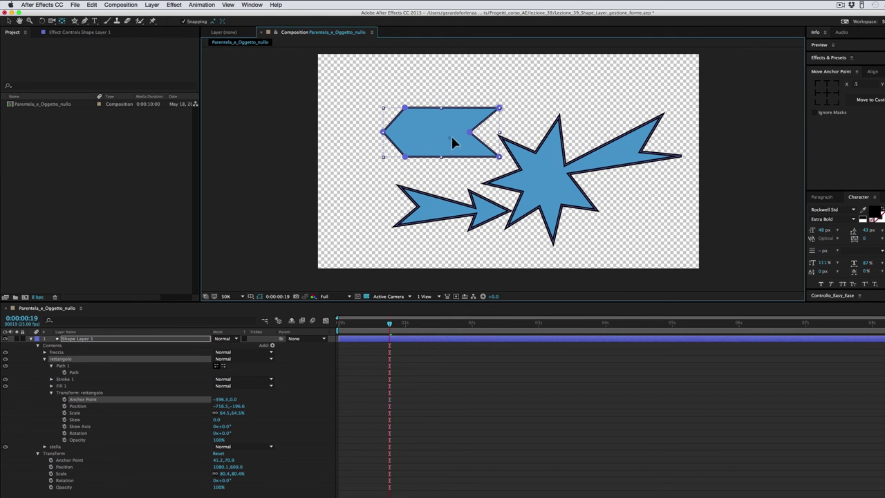
drag(392, 135, 384, 136)
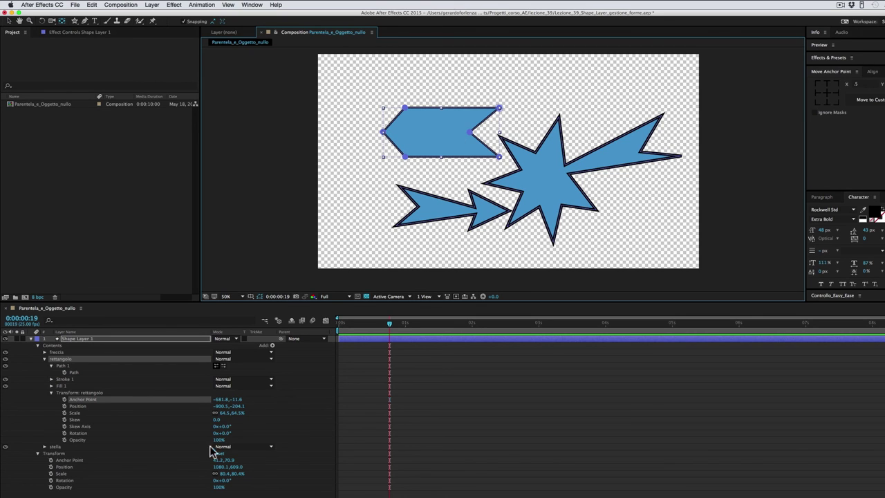
mouse_move(223, 412)
mouse_down()
mouse_move(235, 410)
mouse_move(215, 412)
mouse_up()
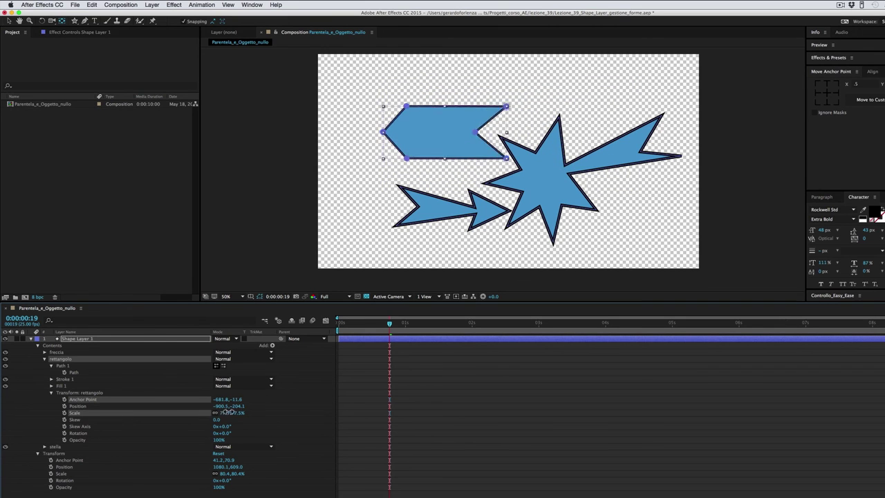
drag(215, 413, 228, 412)
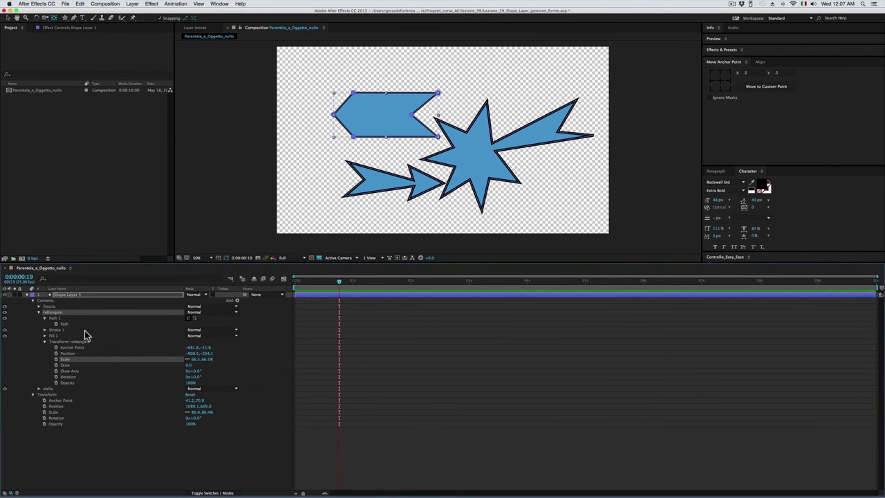
Collapse Transform: rettangolo, leaving its Fill 1 and Stroke 1 groups selected in the timeline
click(46, 341)
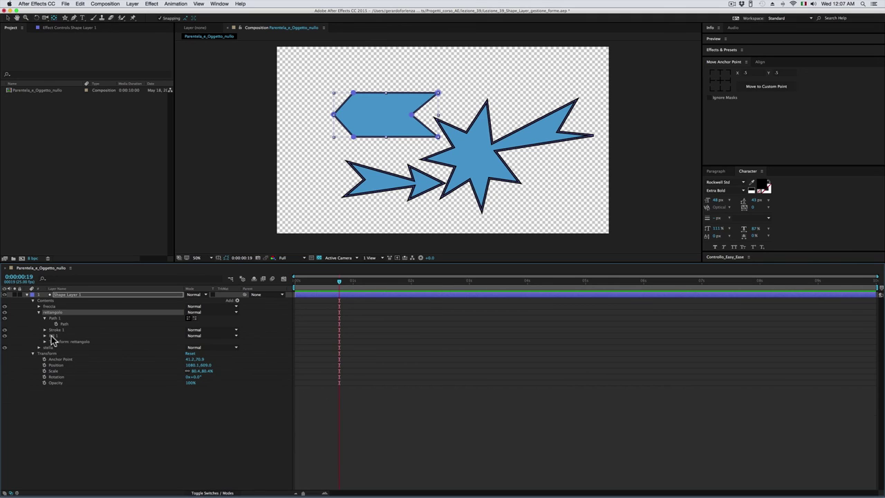
click(51, 335)
click(59, 331)
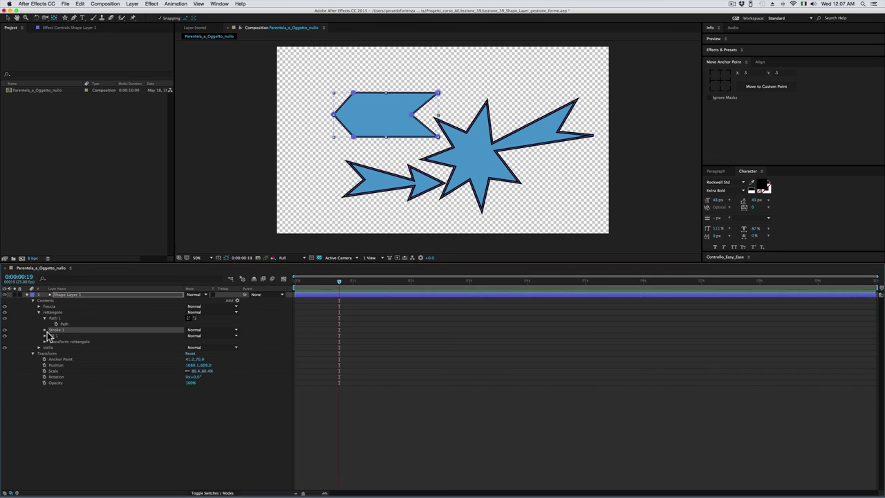